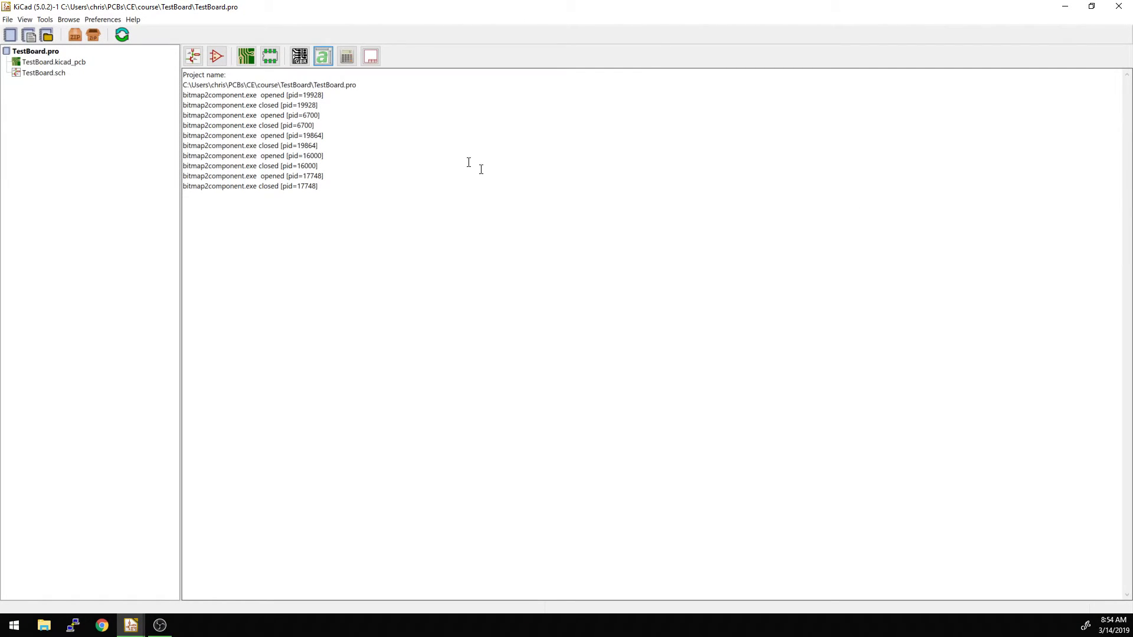
Open the Bitmap to Component Converter and load the image Kicad_logo_new-486x350.png from the TestBoard folder.
{"action": "left_click", "coordinate": [319, 56]}
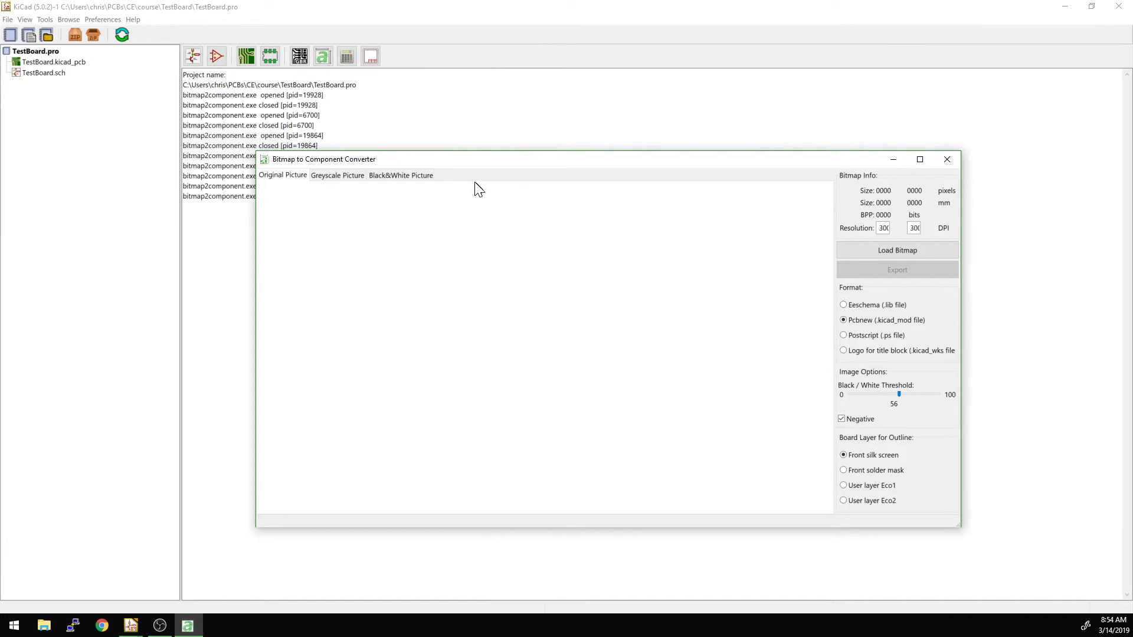
{"action": "left_click_drag", "start_coordinate": [466, 160], "coordinate": [453, 142]}
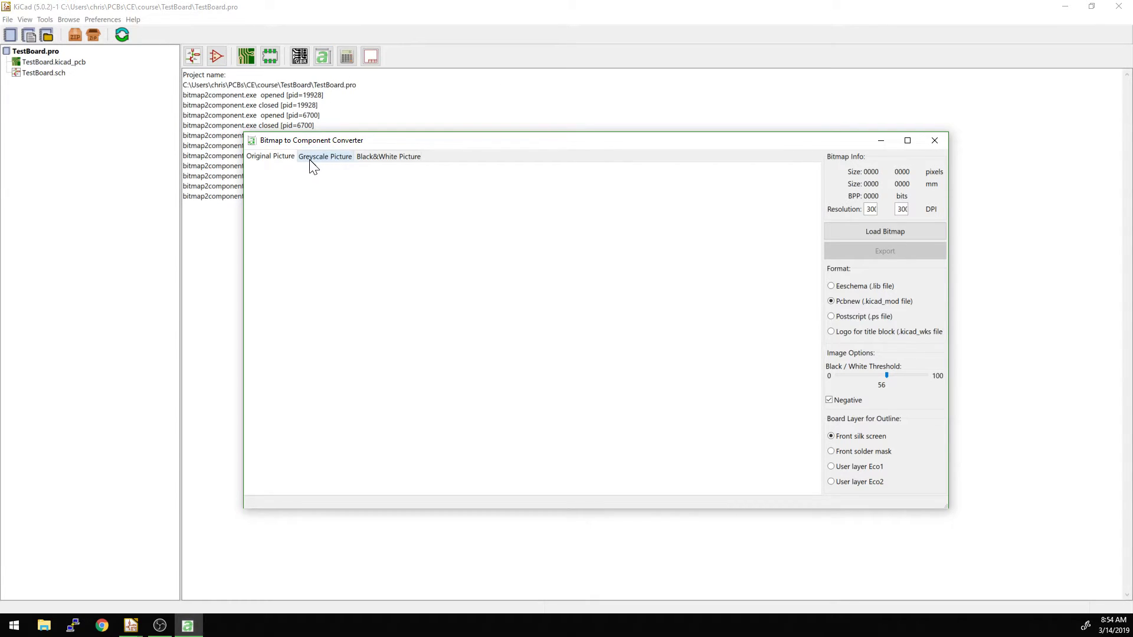
{"action": "left_click", "coordinate": [875, 232]}
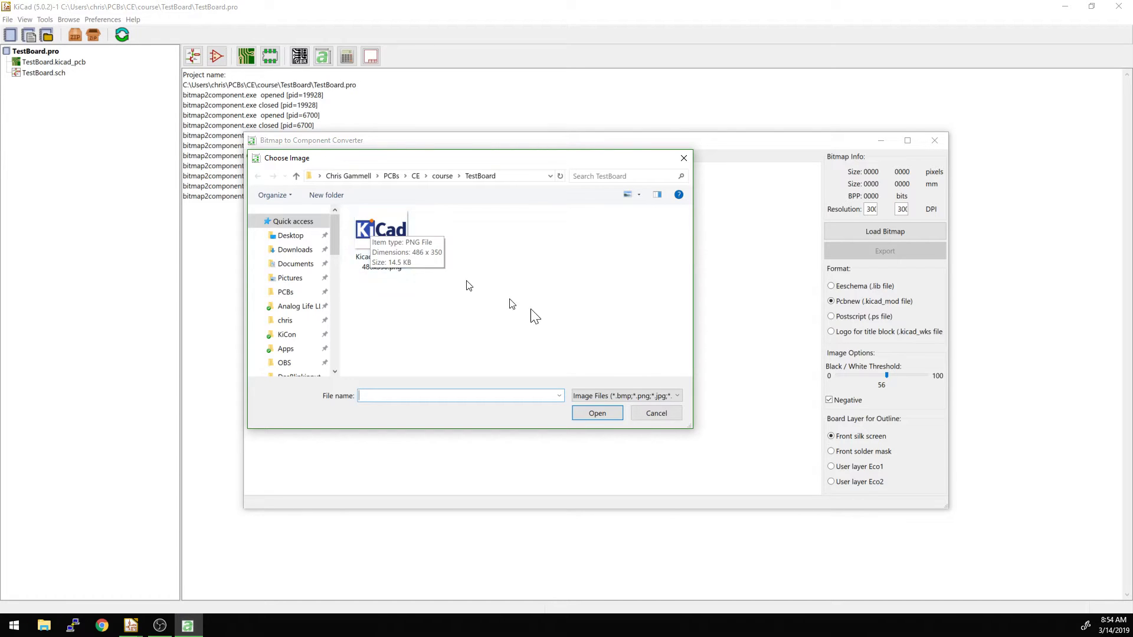
{"action": "left_click", "coordinate": [629, 398]}
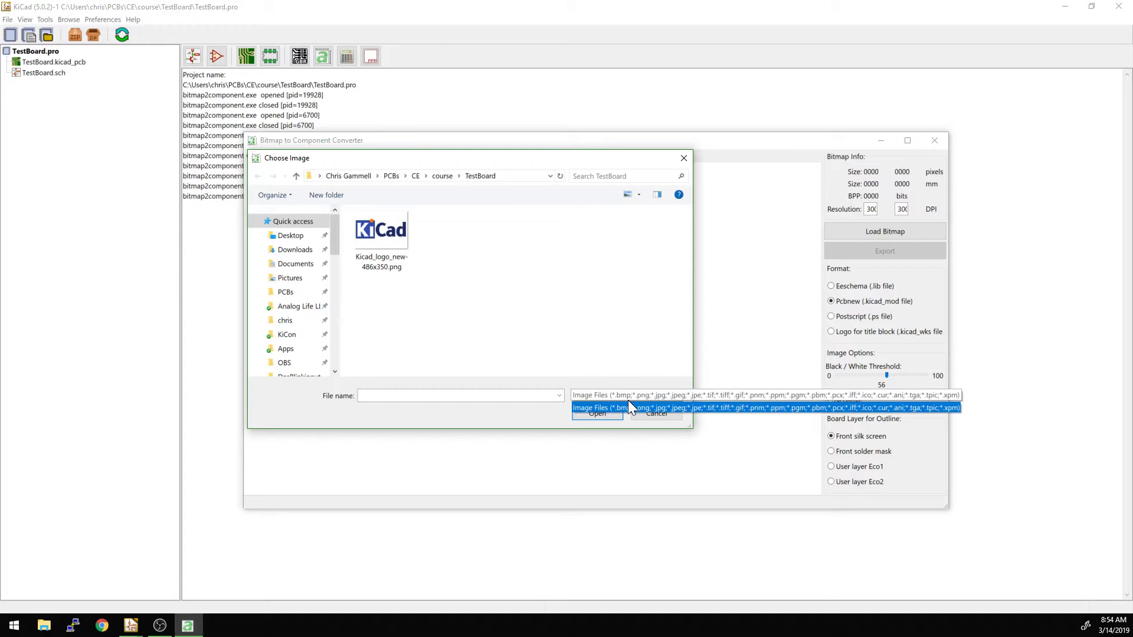
{"action": "left_click", "coordinate": [629, 403]}
{"action": "left_click", "coordinate": [382, 237]}
{"action": "double_click", "coordinate": [381, 236]}
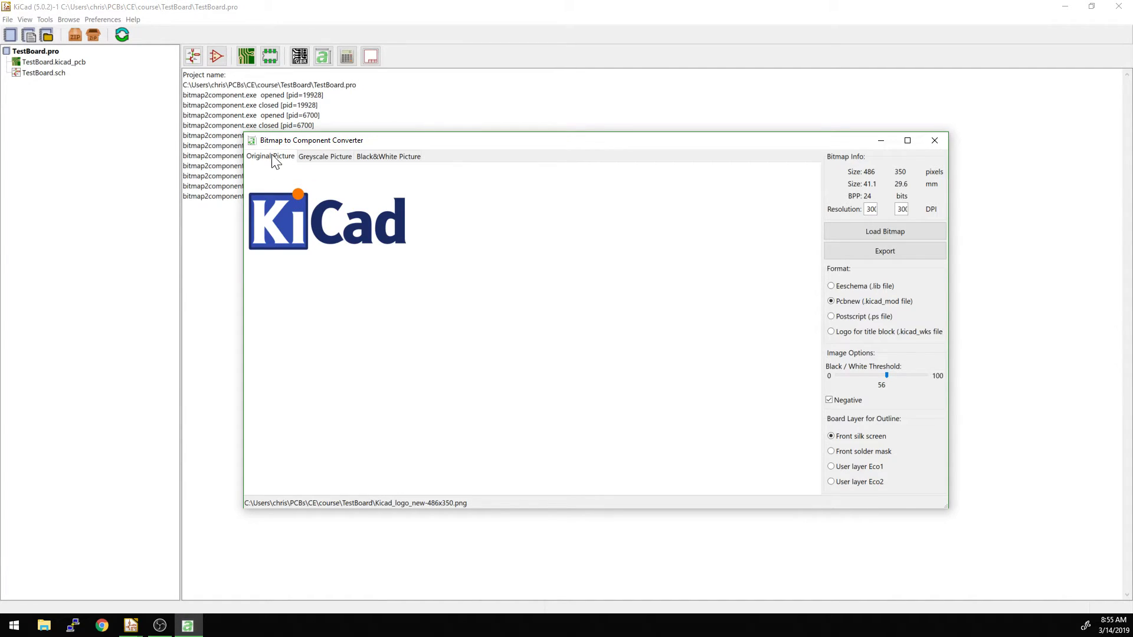
Turn off the Negative option and view the logo's greyscale and black-and-white previews.
{"action": "left_click", "coordinate": [316, 156]}
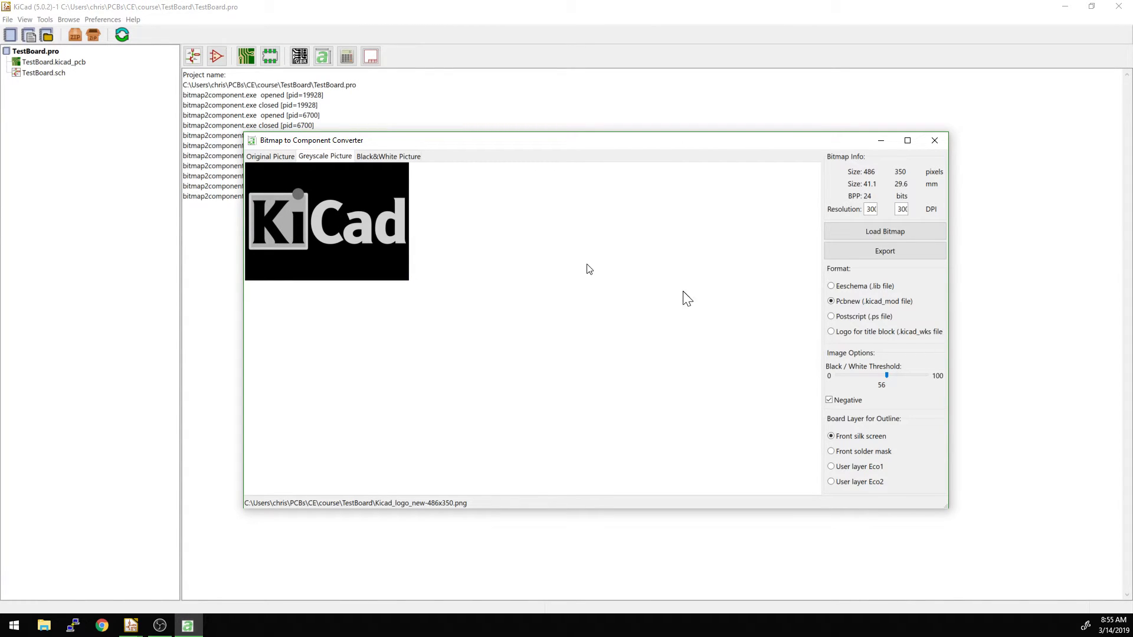
{"action": "left_click", "coordinate": [830, 400]}
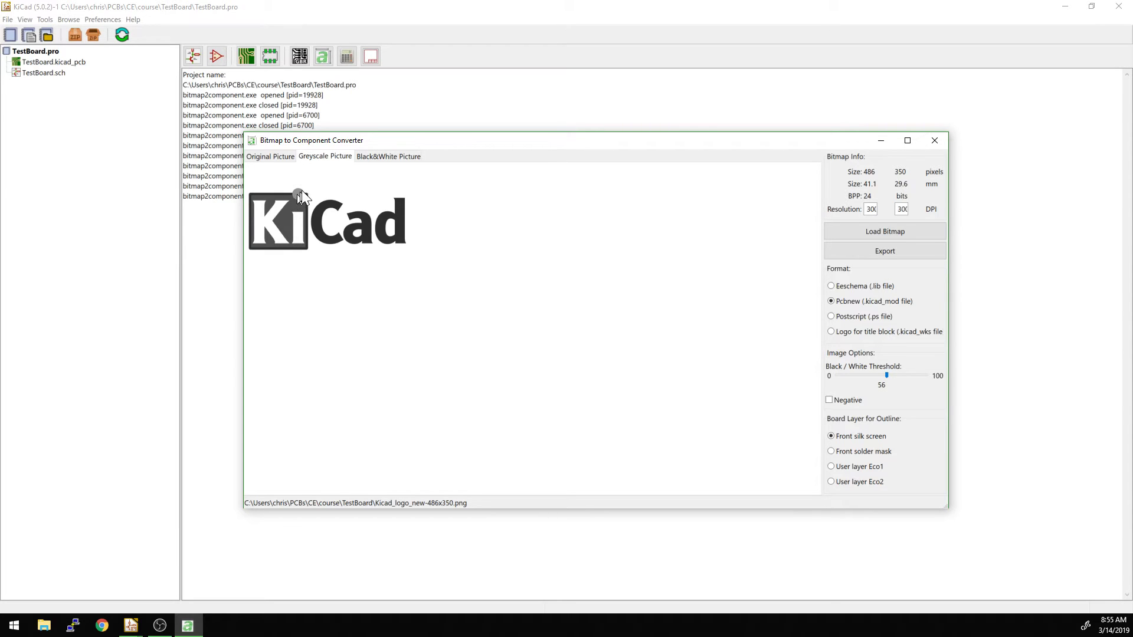
{"action": "left_click", "coordinate": [385, 156]}
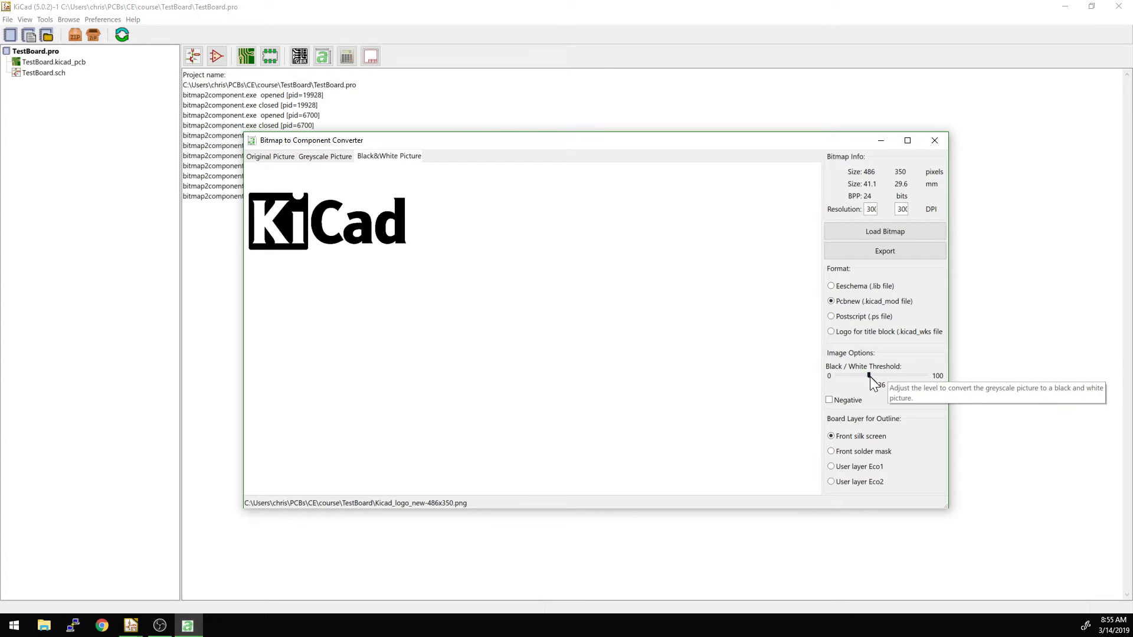
Try different black/white thresholds against the greyscale and black-and-white previews and set the threshold to 54.
{"action": "left_click_drag", "start_coordinate": [837, 378], "coordinate": [862, 377]}
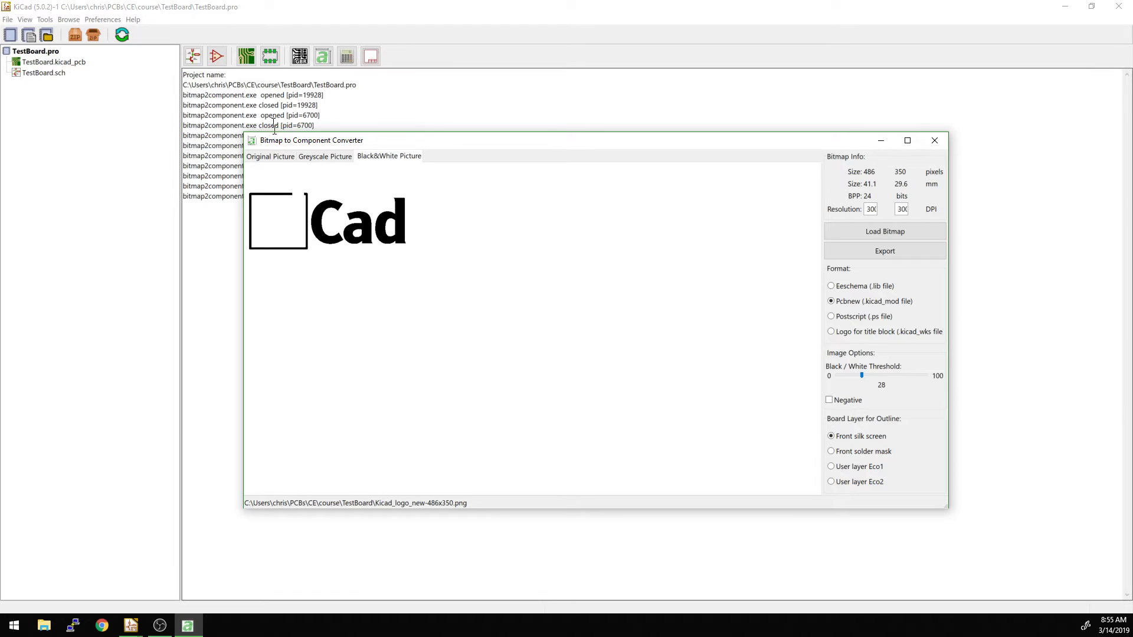
{"action": "left_click", "coordinate": [307, 157]}
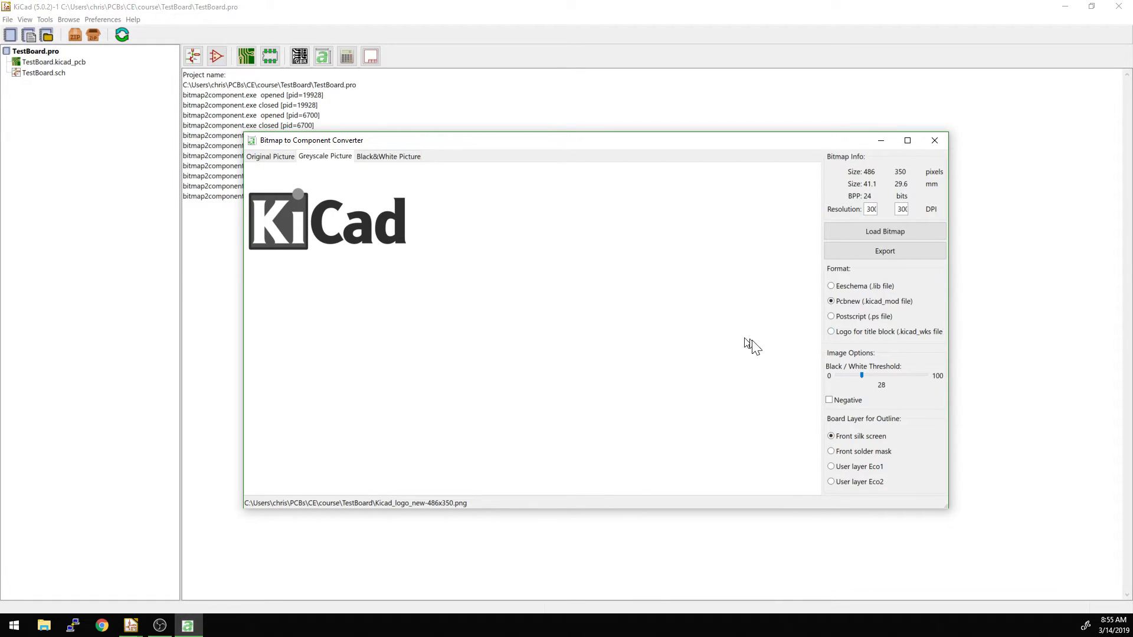
{"action": "left_click", "coordinate": [383, 157]}
{"action": "left_click_drag", "start_coordinate": [862, 375], "coordinate": [884, 380]}
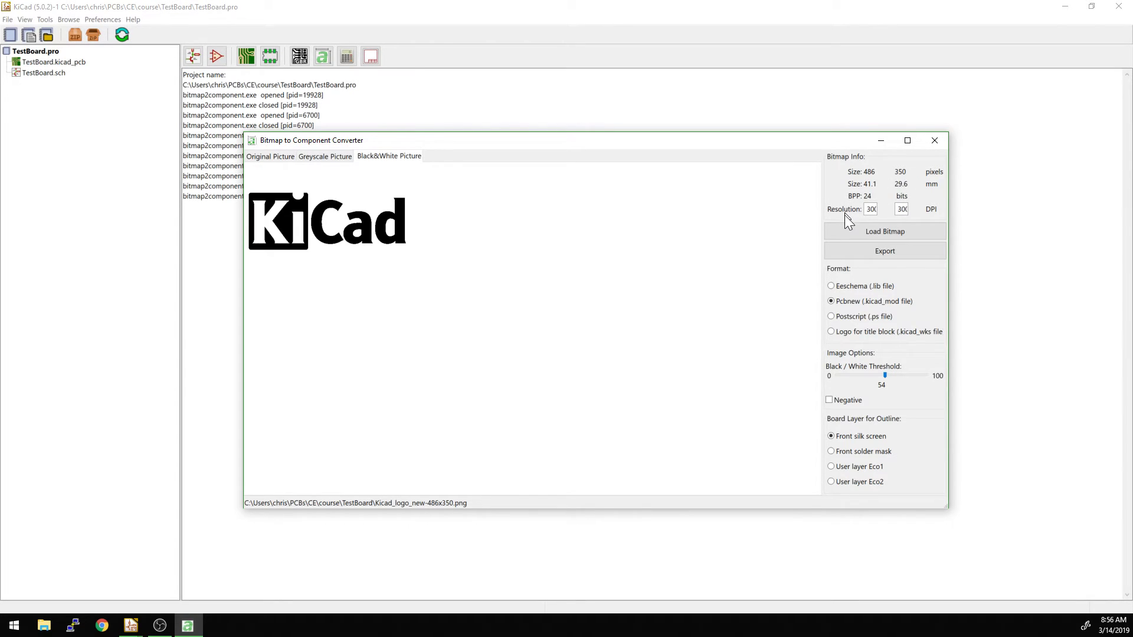
Try a resolution of 500 DPI in both directions for the logo bitmap.
{"action": "left_click_drag", "start_coordinate": [876, 209], "coordinate": [872, 209]}
{"action": "double_click", "coordinate": [871, 208]}
{"action": "type", "text": "300"}
{"action": "type", "text": "5"}
{"action": "left_click", "coordinate": [898, 209]}
{"action": "key", "text": "Delete"}
{"action": "type", "text": "5"}
{"action": "left_click", "coordinate": [866, 208]}
{"action": "key", "text": "Delete"}
{"action": "type", "text": "5"}
Restore the logo bitmap's resolution to 300 DPI in both directions.
{"action": "left_click", "coordinate": [900, 209]}
{"action": "key", "text": "Delete"}
{"action": "type", "text": "3"}
{"action": "left_click", "coordinate": [866, 209]}
{"action": "key", "text": "Delete"}
{"action": "type", "text": "3"}
{"action": "double_click", "coordinate": [880, 208]}
{"action": "key", "text": "End"}
Compare the black-and-white logo with and without inversion and leave the Negative option enabled.
{"action": "left_click", "coordinate": [841, 402]}
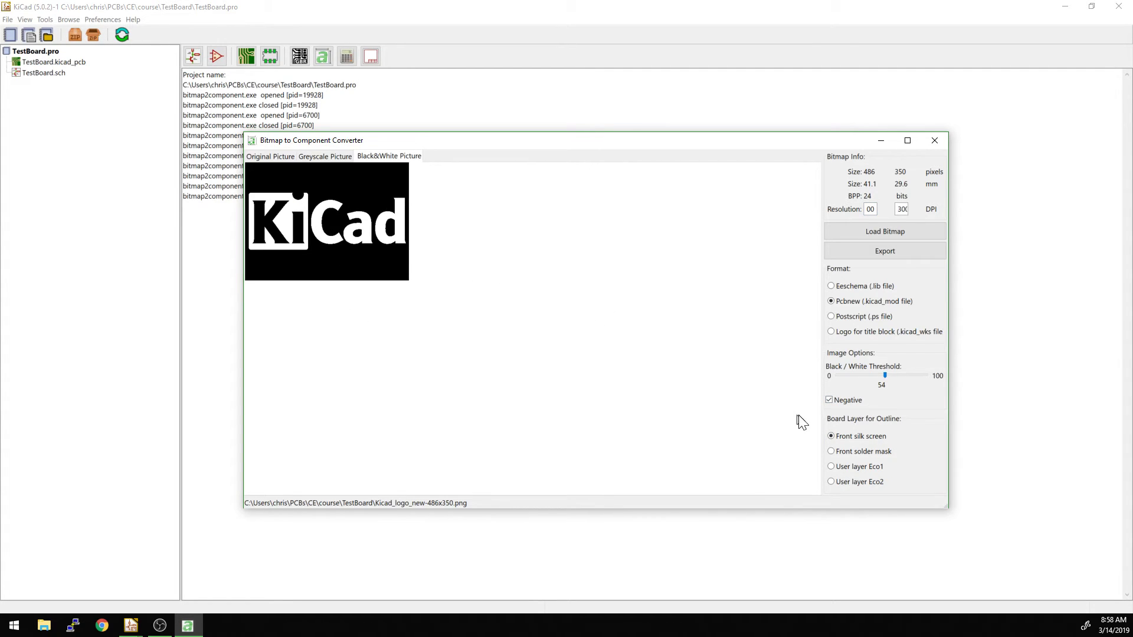
{"action": "left_click", "coordinate": [830, 401]}
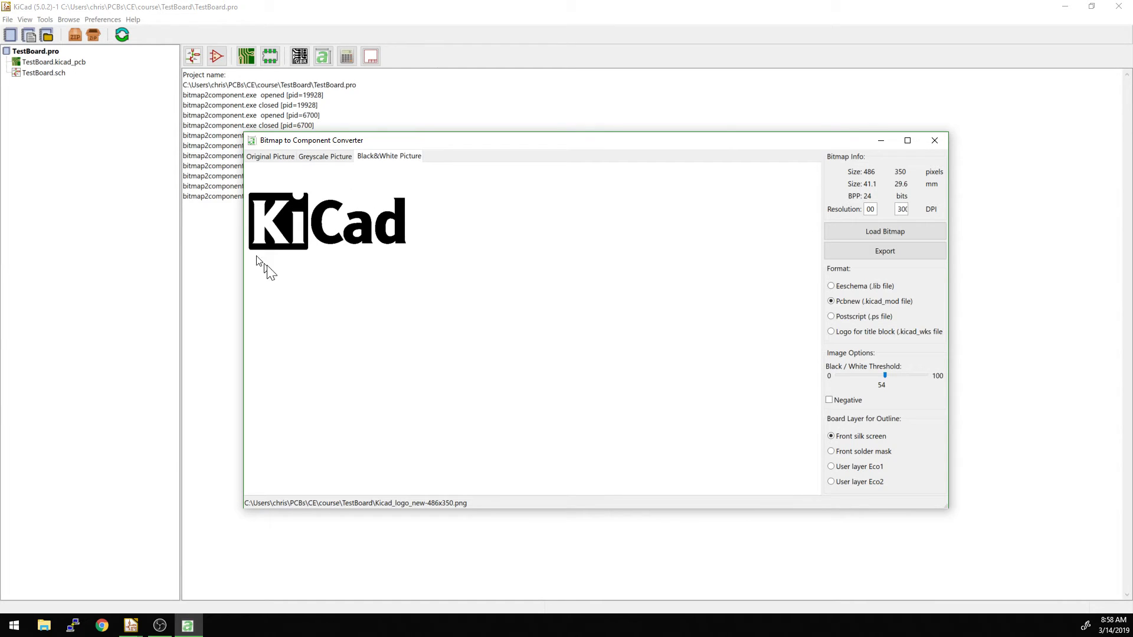
{"action": "left_click", "coordinate": [837, 401]}
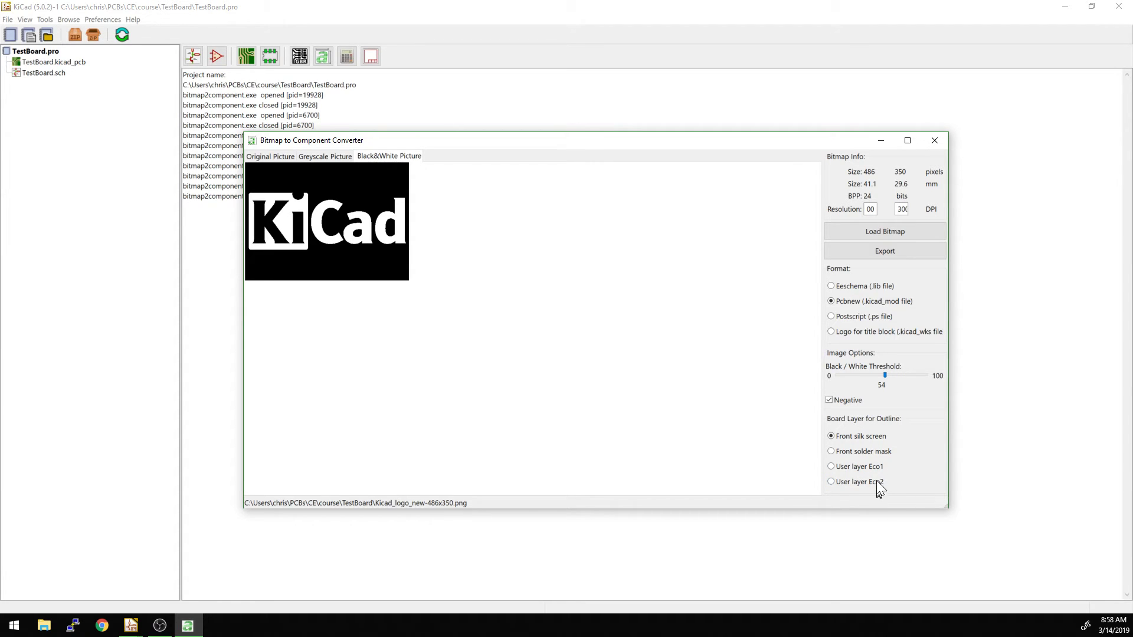
Start exporting the logo as a Pcbnew footprint on the front silk screen and browse to the TestBoard folder.
{"action": "left_click", "coordinate": [874, 252]}
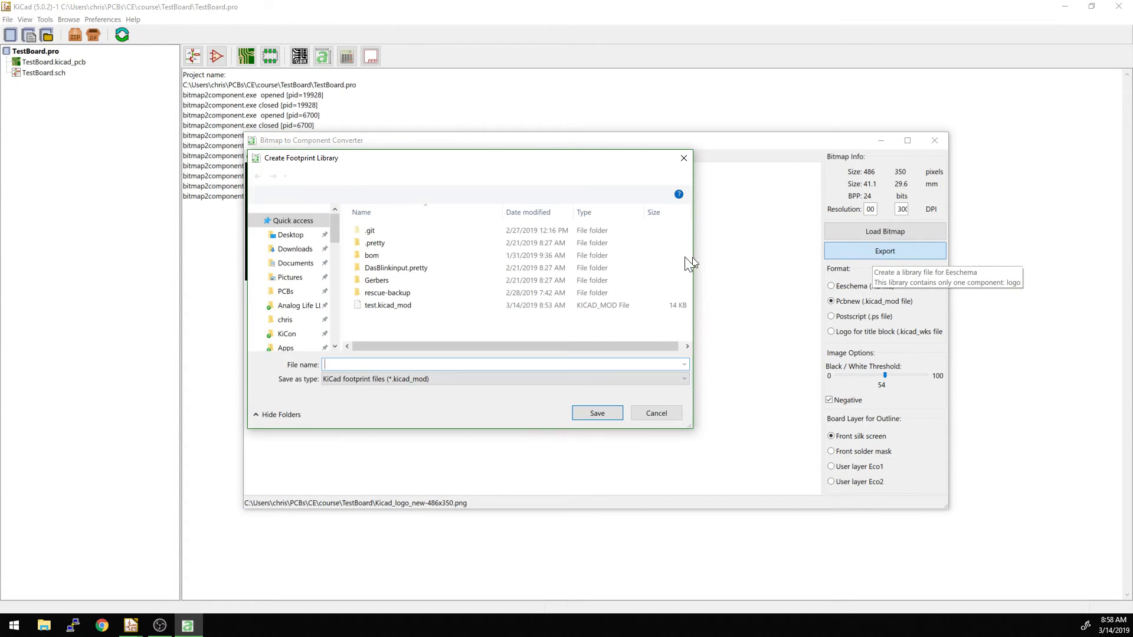
{"action": "left_click", "coordinate": [437, 177]}
{"action": "double_click", "coordinate": [390, 317]}
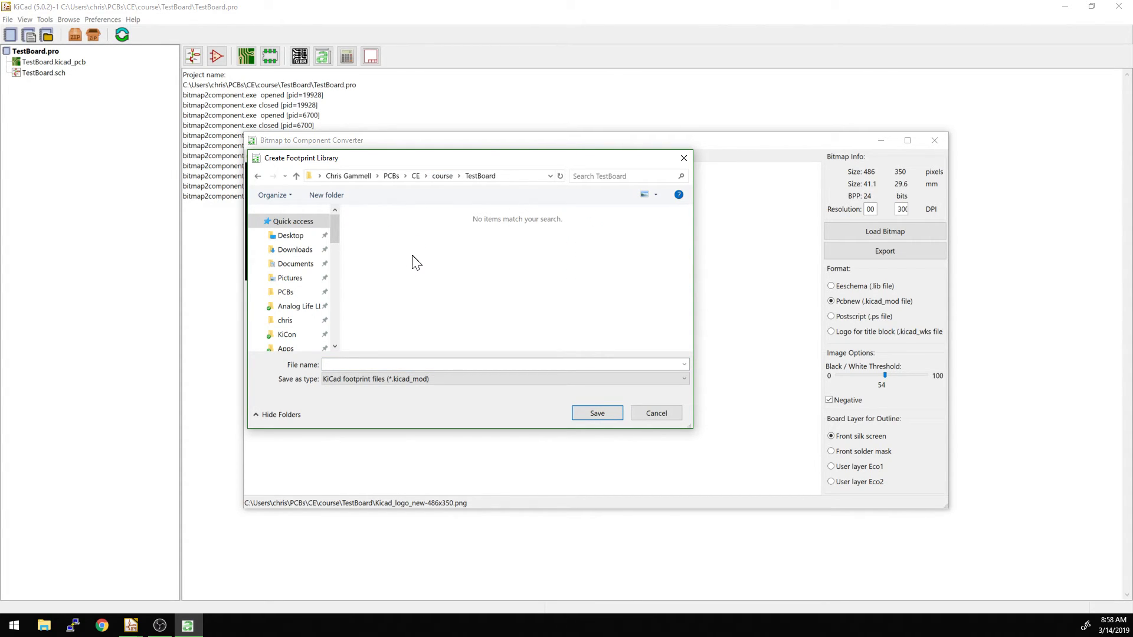
Create a new folder named testboard.pretty inside the TestBoard project folder.
{"action": "right_click", "coordinate": [413, 256]}
{"action": "mouse_move", "coordinate": [492, 417]}
{"action": "left_click", "coordinate": [551, 413]}
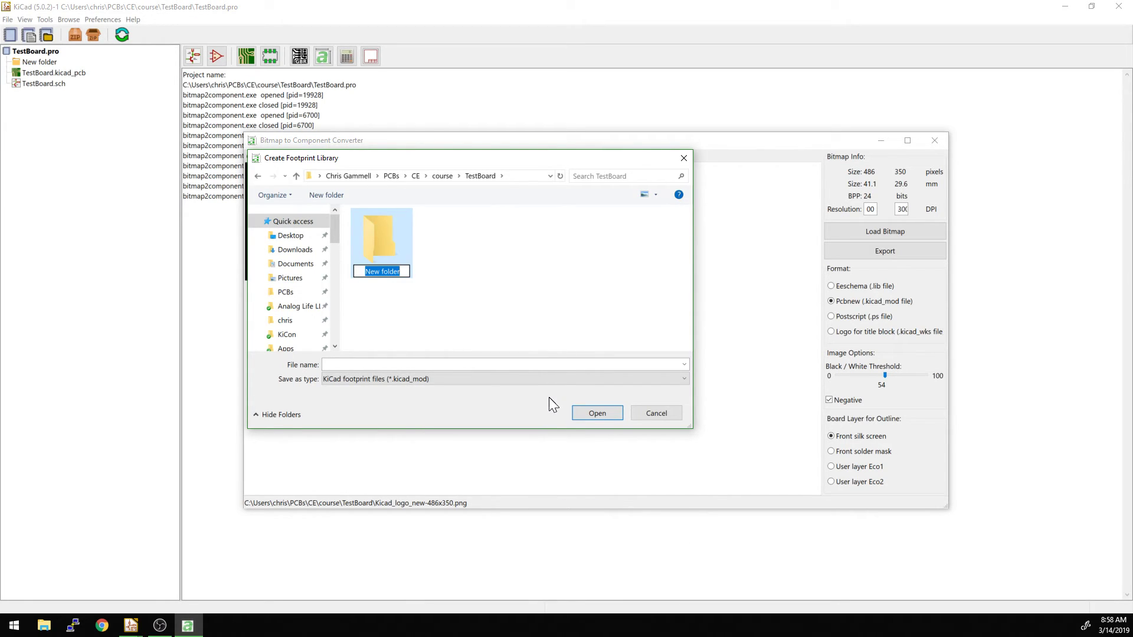
{"action": "type", "text": "testobard."}
{"action": "key", "text": "BackSpace"}
{"action": "key", "text": "BackSpace"}
{"action": "key", "text": "BackSpace"}
{"action": "key", "text": "BackSpace"}
{"action": "key", "text": "BackSpace"}
{"action": "key", "text": "BackSpace"}
{"action": "type", "text": "board.pretty"}
{"action": "key", "text": "Return"}
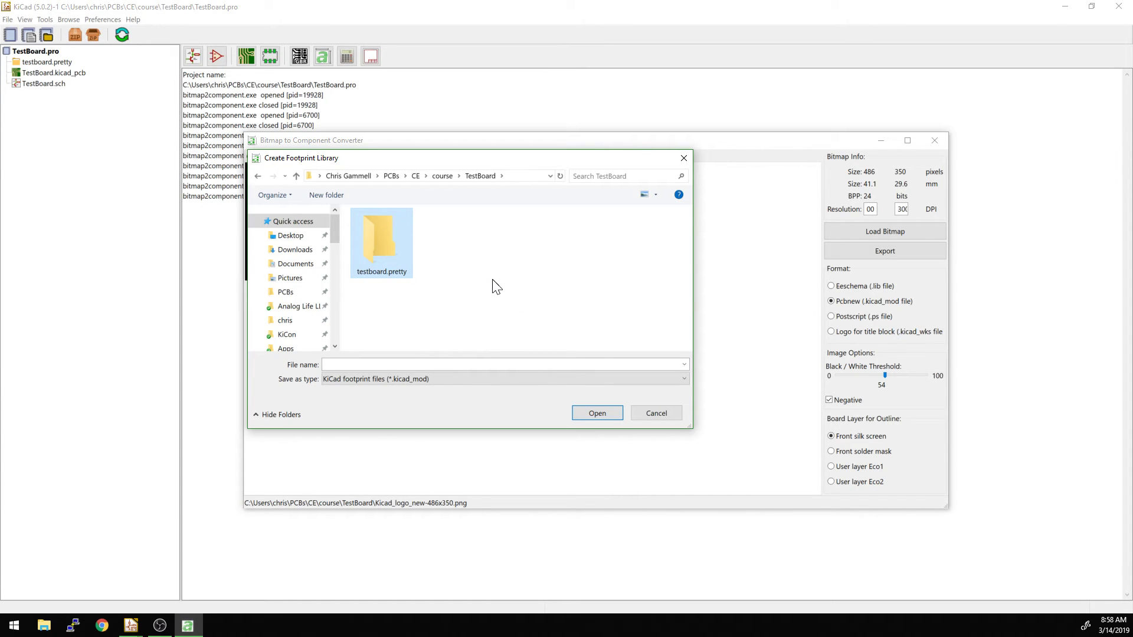
Save the exported footprint as TestboardFP in the testboard.pretty folder and close the converter.
{"action": "double_click", "coordinate": [397, 250]}
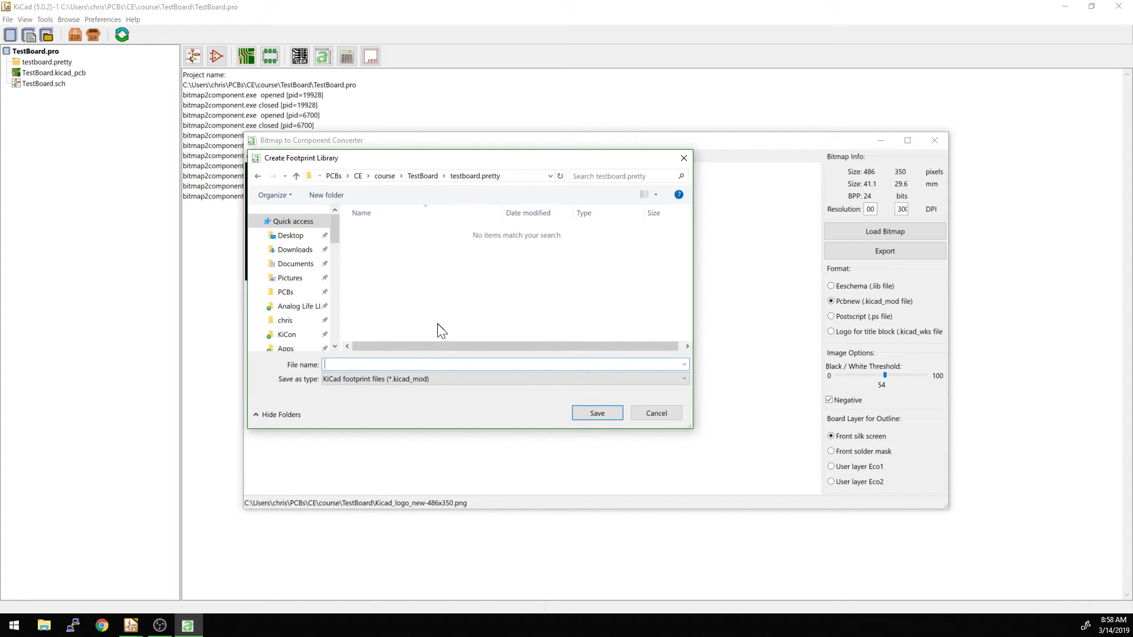
{"action": "type", "text": "TestboardFP"}
{"action": "key", "text": "Return"}
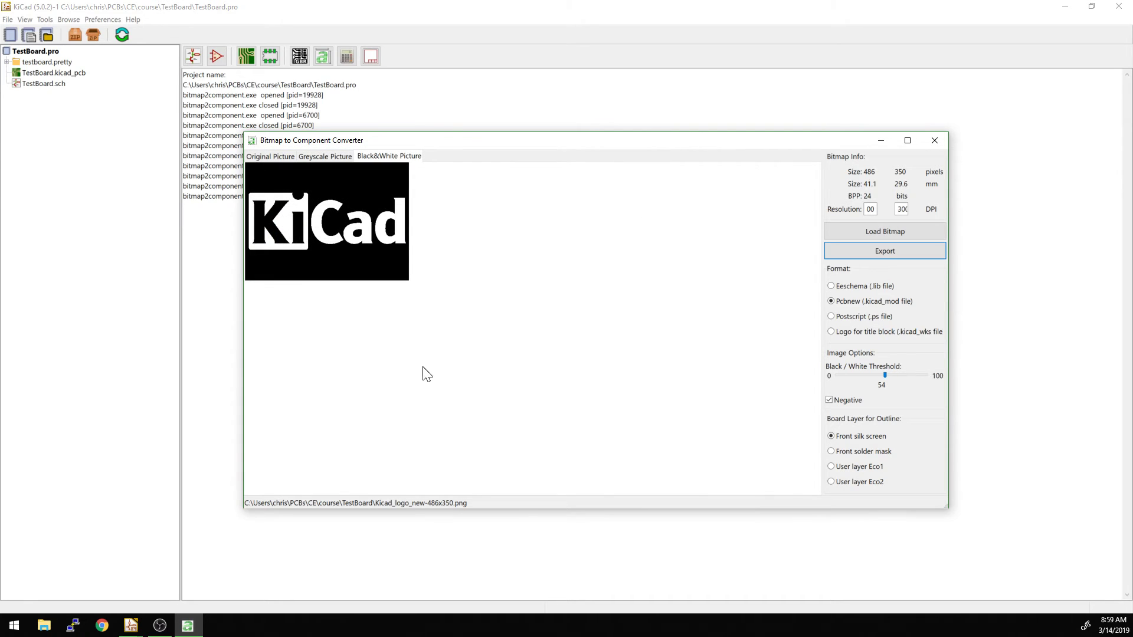
{"action": "left_click", "coordinate": [934, 141]}
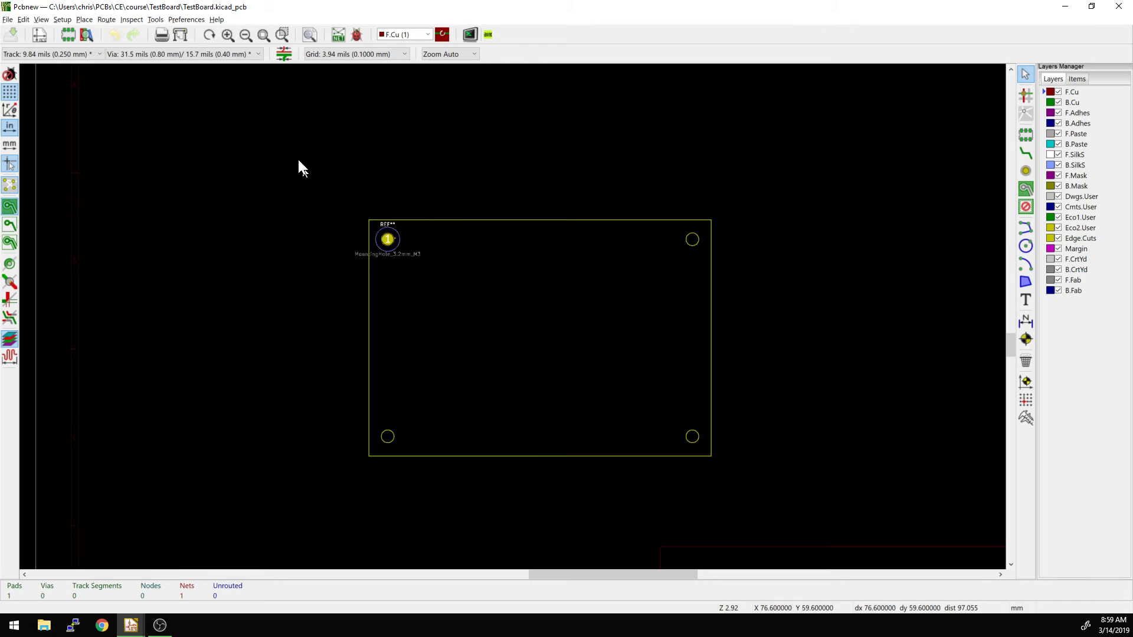
In Pcbnew, open the footprint library manager and add testboard.pretty from the TestBoard folder to the global libraries.
{"action": "left_click", "coordinate": [155, 19]}
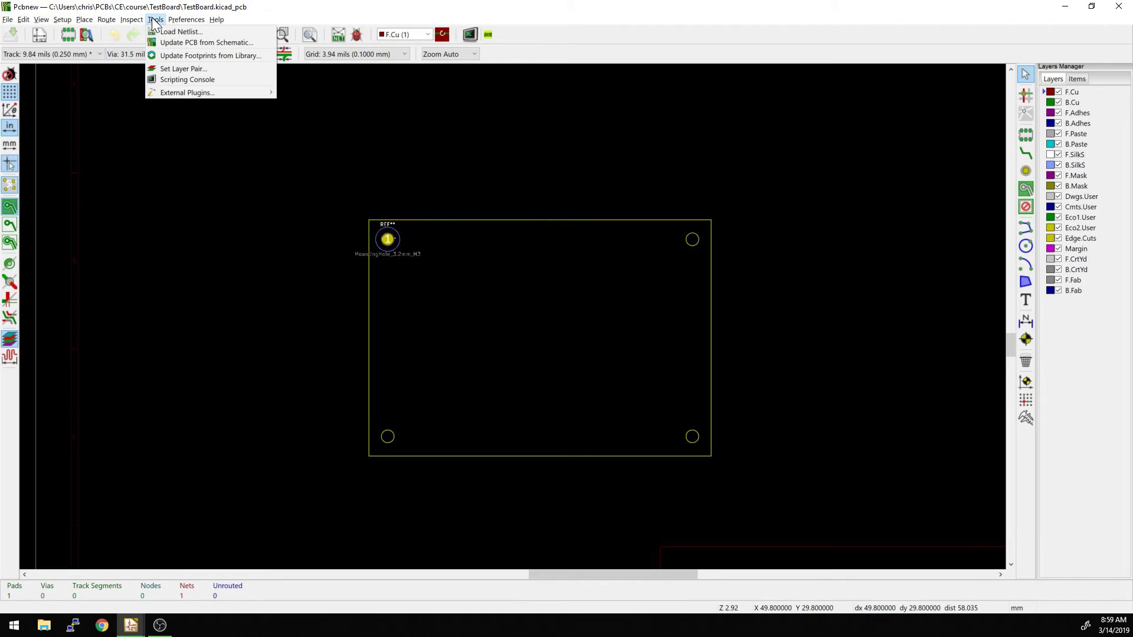
{"action": "mouse_move", "coordinate": [172, 20]}
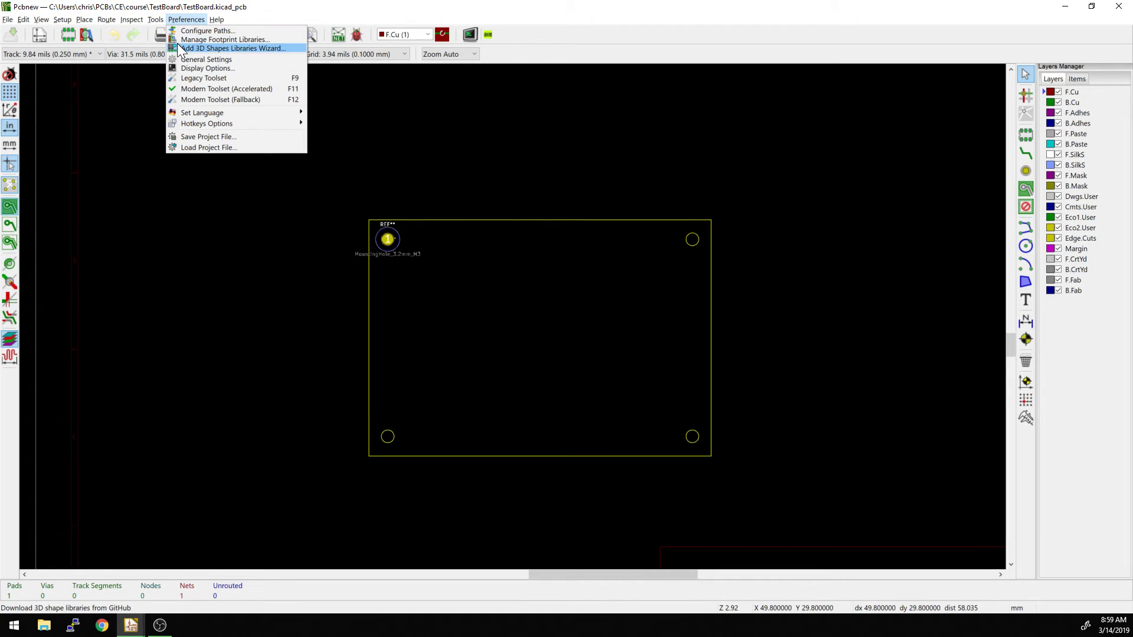
{"action": "left_click", "coordinate": [177, 39]}
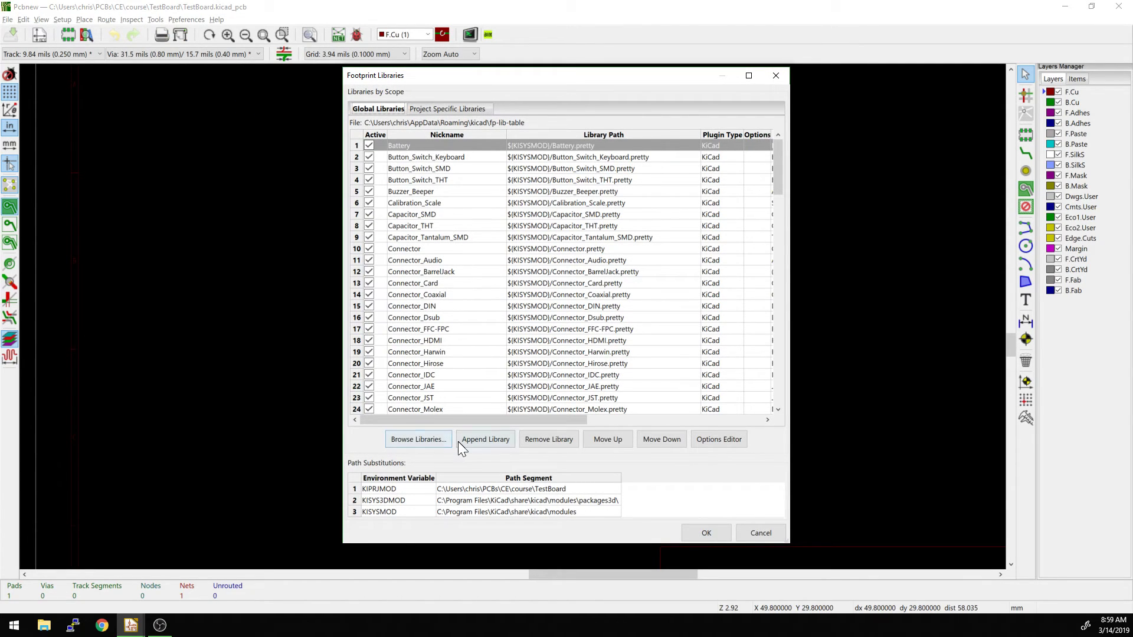
{"action": "left_click", "coordinate": [437, 439]}
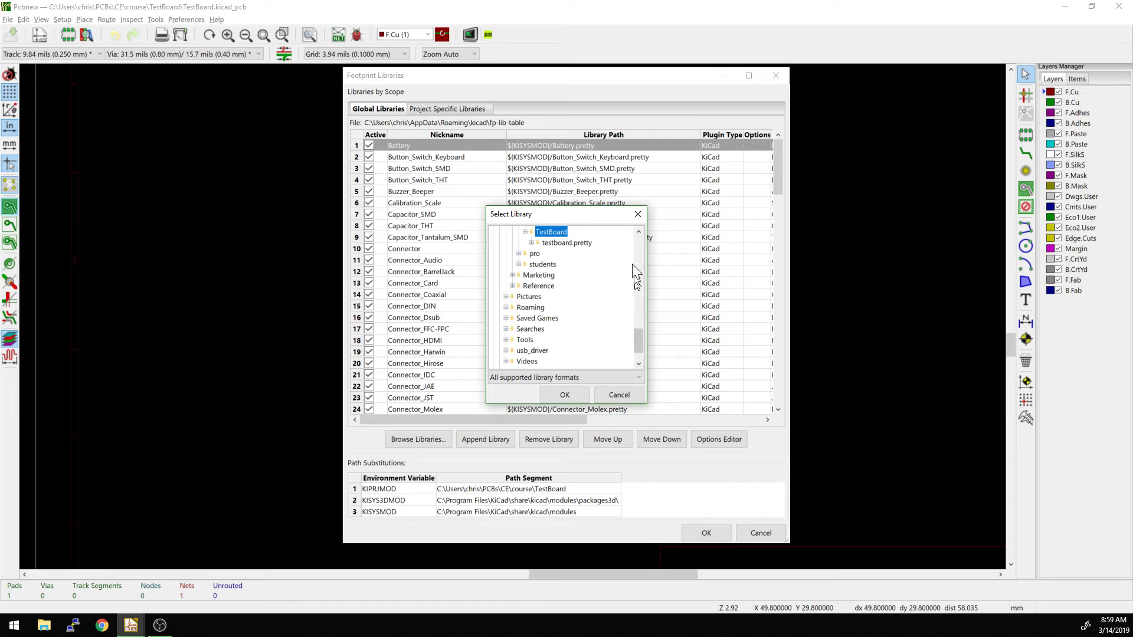
{"action": "left_click", "coordinate": [640, 231]}
{"action": "left_click", "coordinate": [640, 232]}
{"action": "left_click", "coordinate": [640, 231]}
{"action": "left_click", "coordinate": [570, 278]}
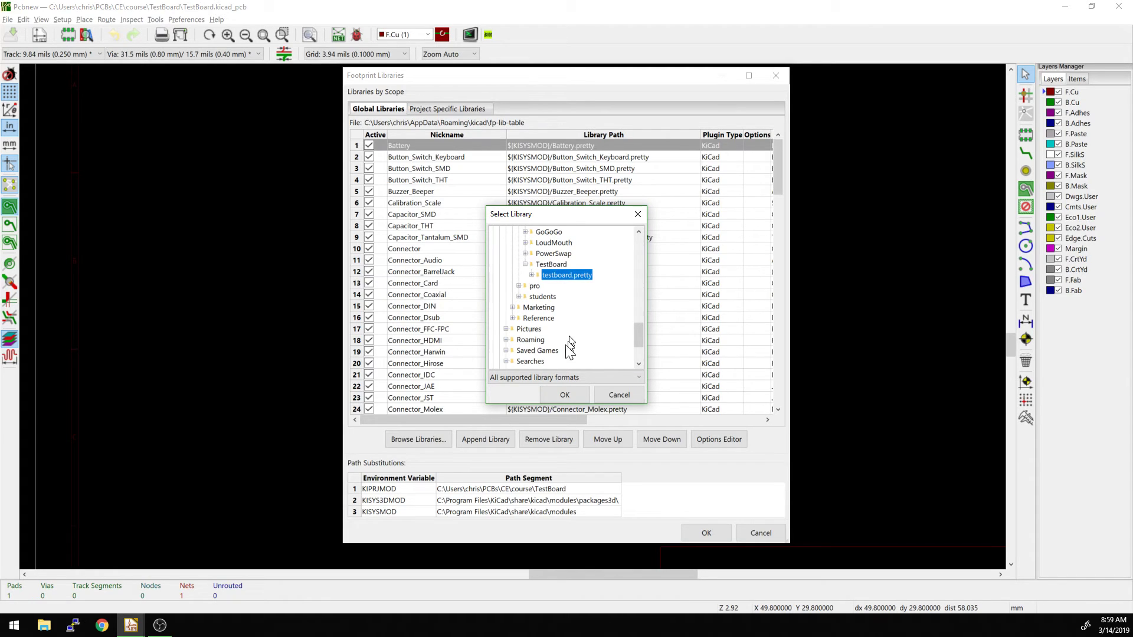
{"action": "left_click", "coordinate": [562, 391]}
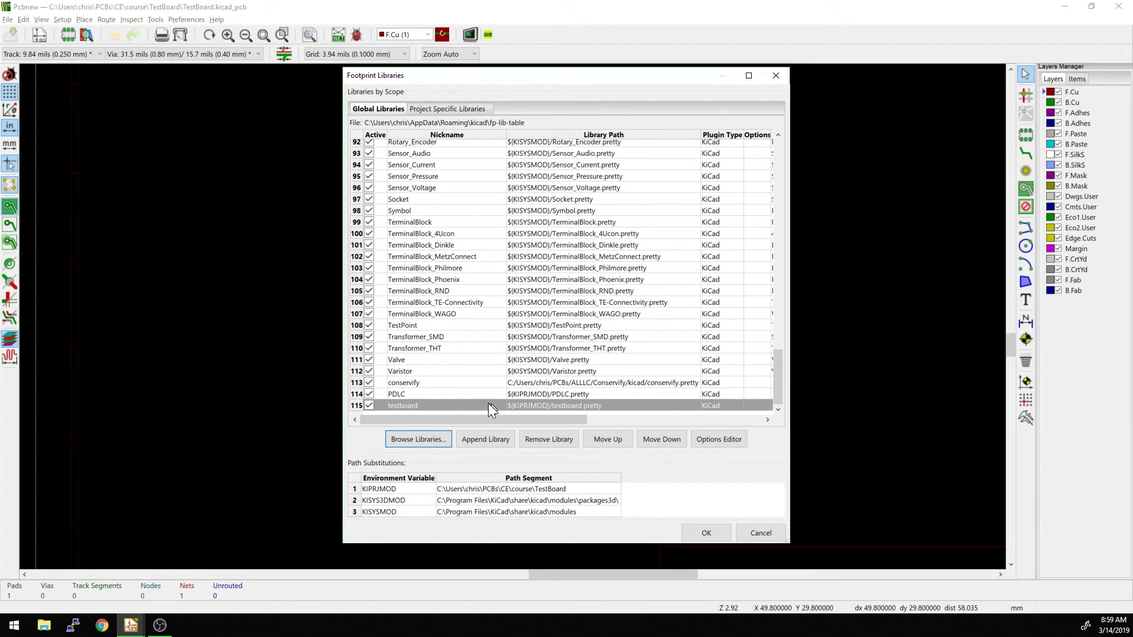
Cut the testboard entry from the global footprint library table.
{"action": "right_click", "coordinate": [448, 406]}
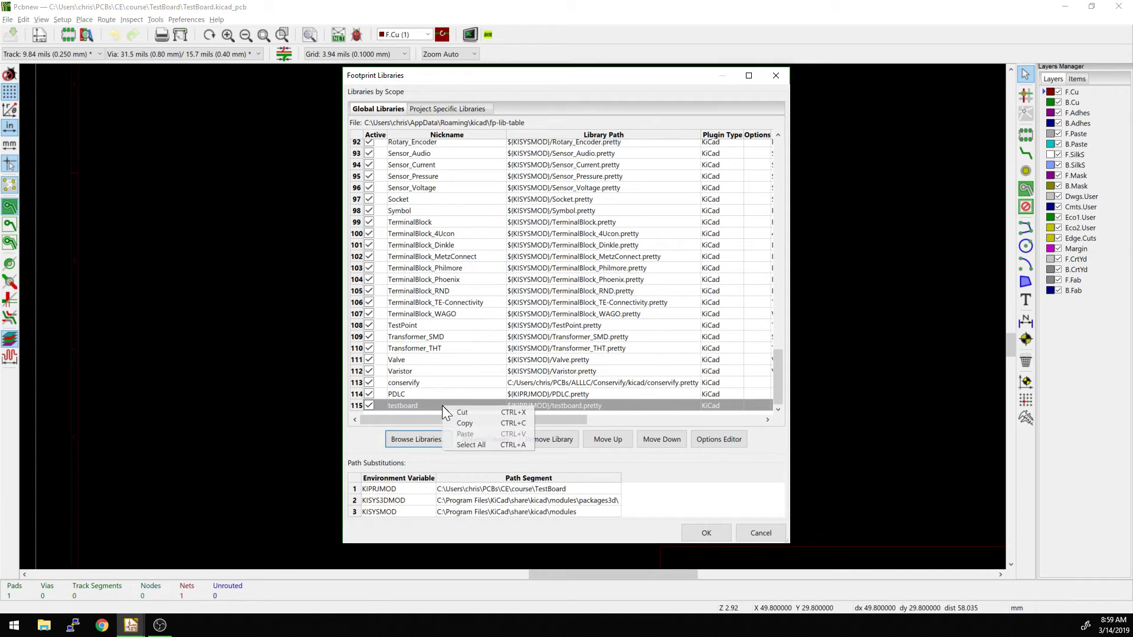
{"action": "left_click", "coordinate": [458, 406]}
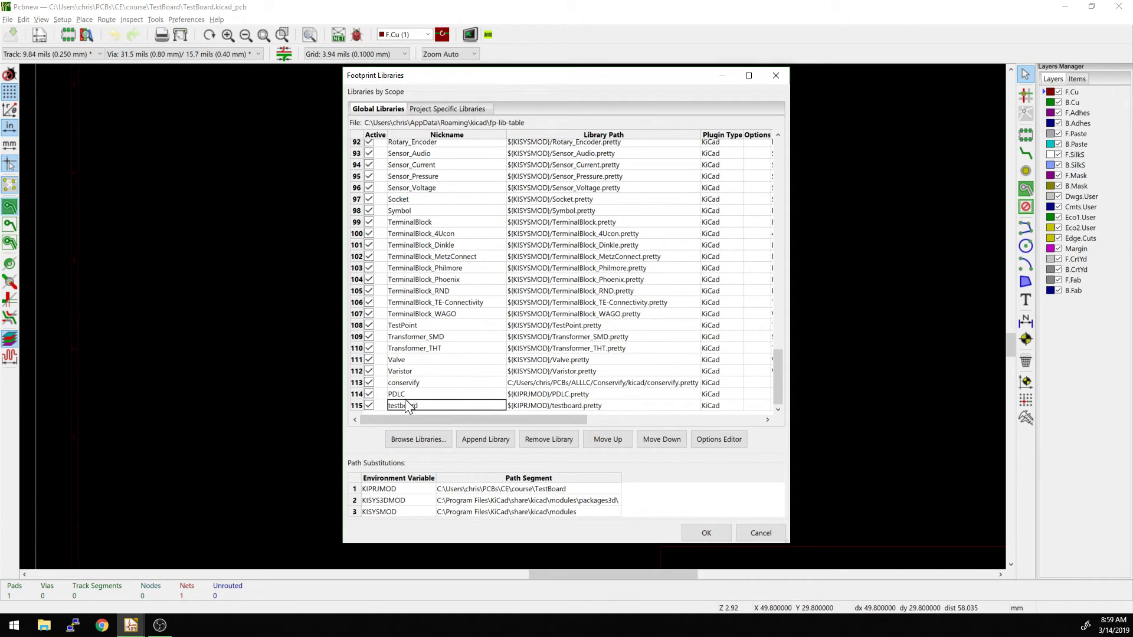
{"action": "left_click", "coordinate": [368, 405]}
{"action": "left_click", "coordinate": [356, 406]}
{"action": "left_click", "coordinate": [370, 405]}
{"action": "left_click", "coordinate": [358, 403]}
{"action": "right_click", "coordinate": [387, 406]}
{"action": "left_click", "coordinate": [394, 413]}
Append a row to the project specific libraries, paste the testboard library entry into it, and accept the library table.
{"action": "left_click", "coordinate": [416, 107]}
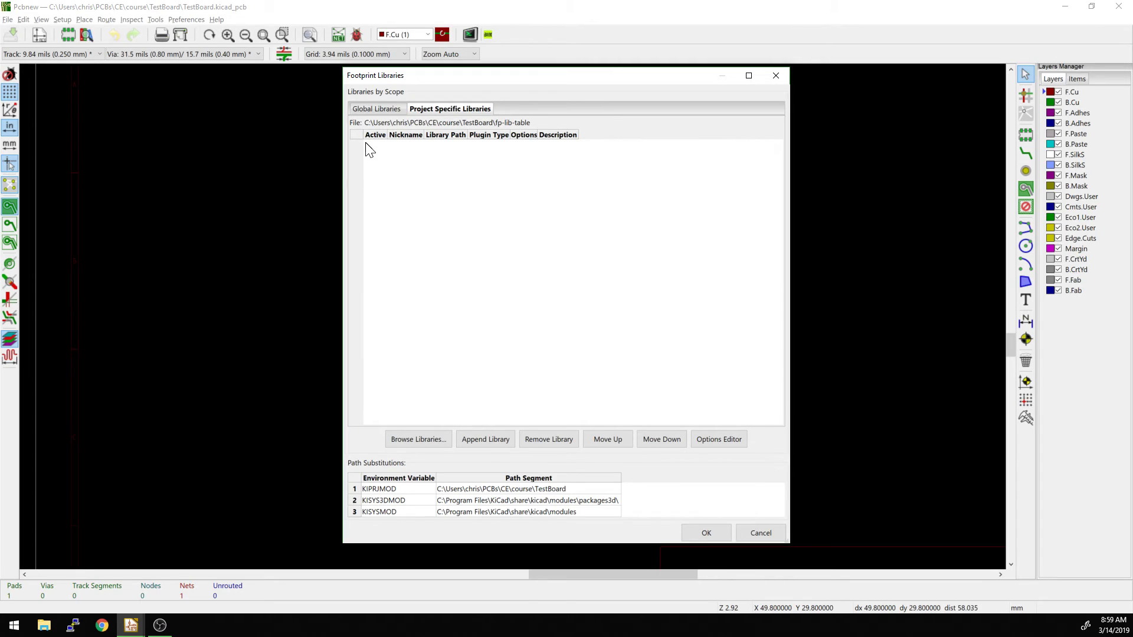
{"action": "left_click", "coordinate": [480, 436]}
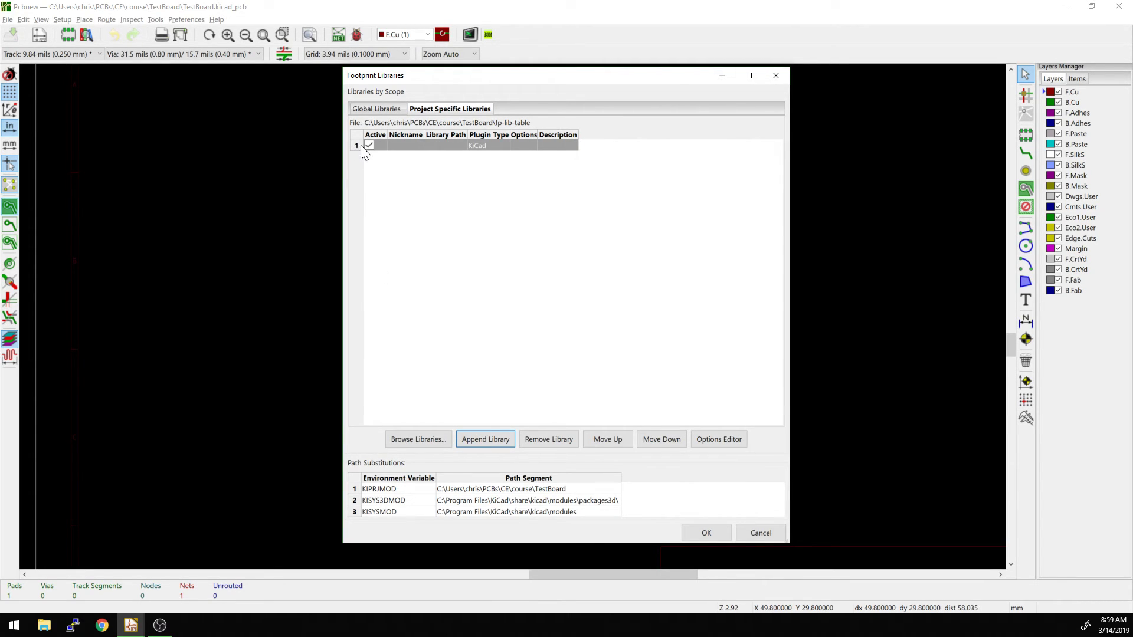
{"action": "right_click", "coordinate": [389, 145]}
{"action": "left_click", "coordinate": [394, 173]}
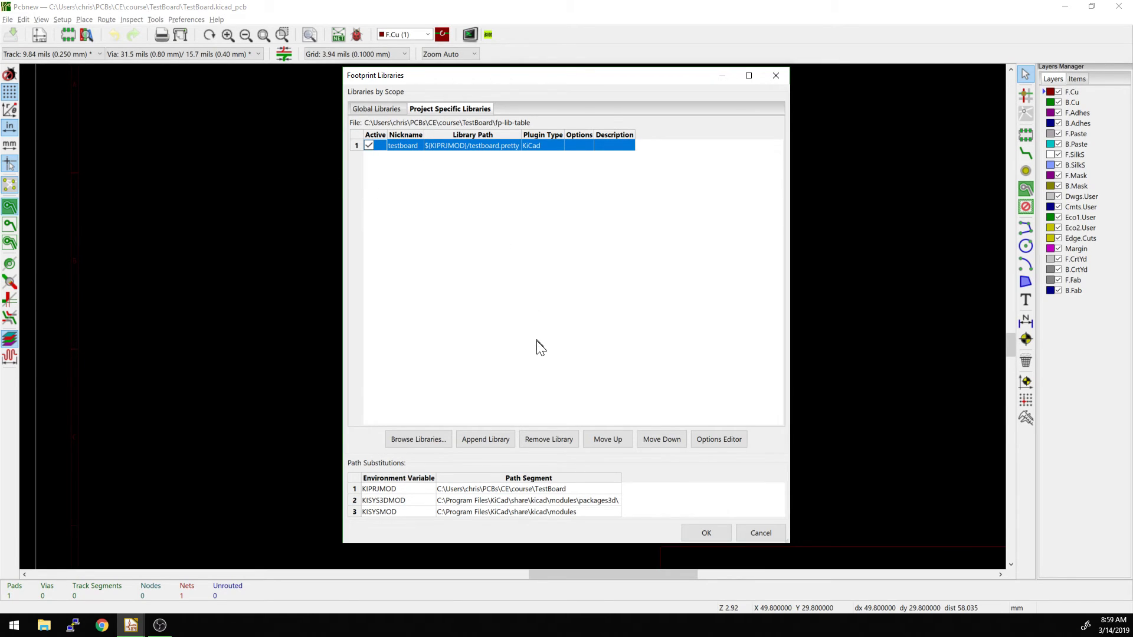
{"action": "left_click", "coordinate": [707, 533]}
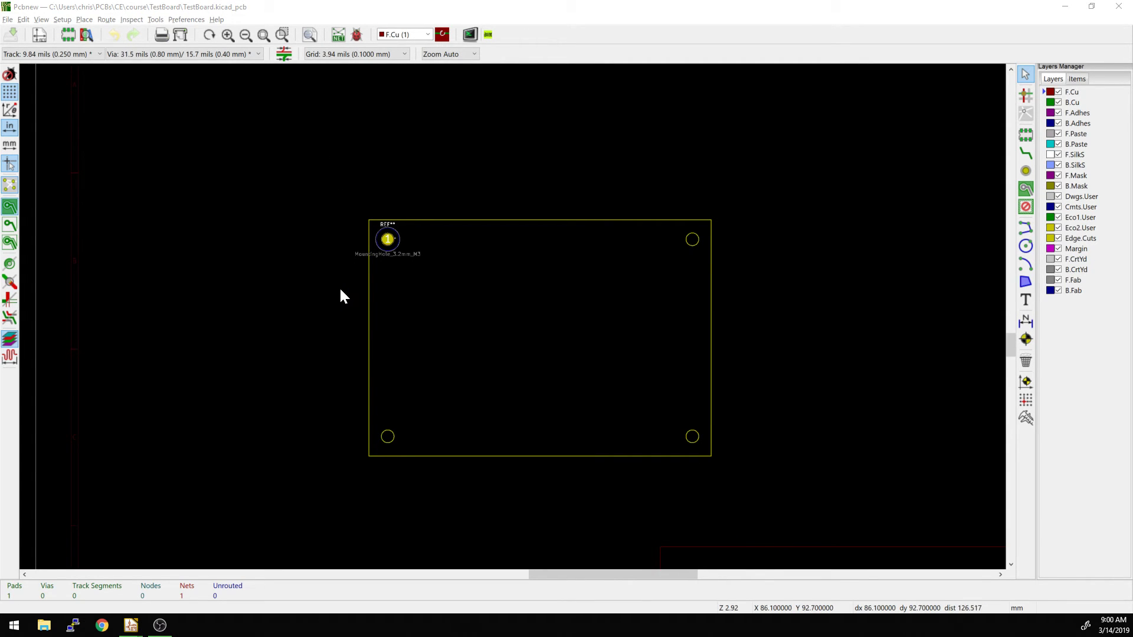
Start adding a footprint inside the board outline and preview TestboardFP and the Varistor footprint RV_Disc_D7mm_W4mm_P5mm in the library browser.
{"action": "left_click", "coordinate": [1025, 134]}
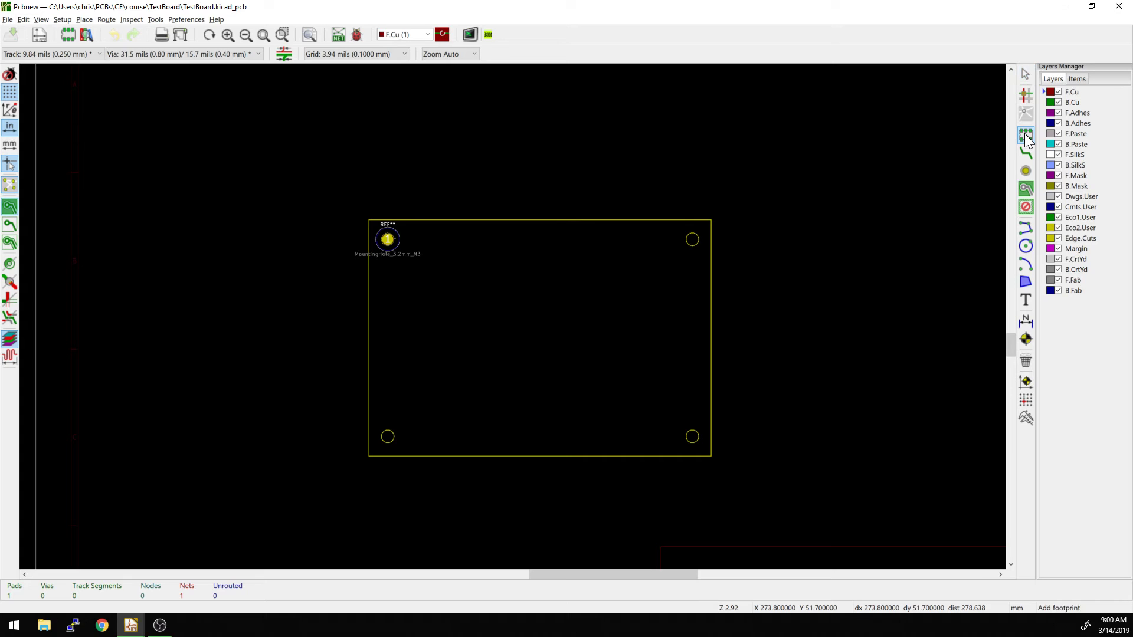
{"action": "left_click", "coordinate": [555, 324]}
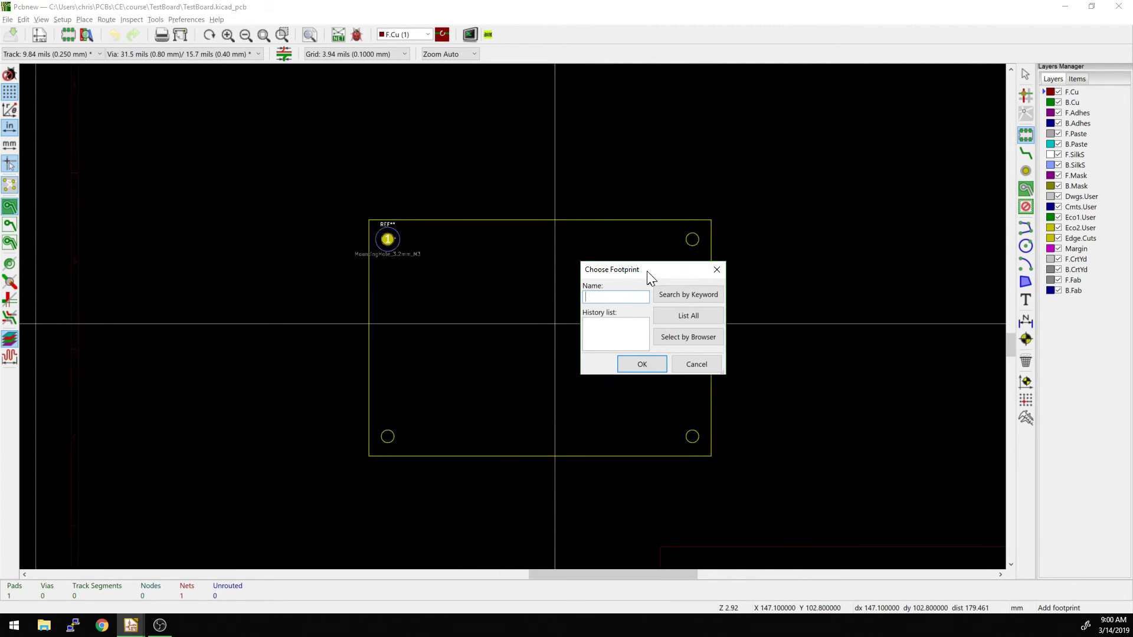
{"action": "left_click", "coordinate": [670, 335]}
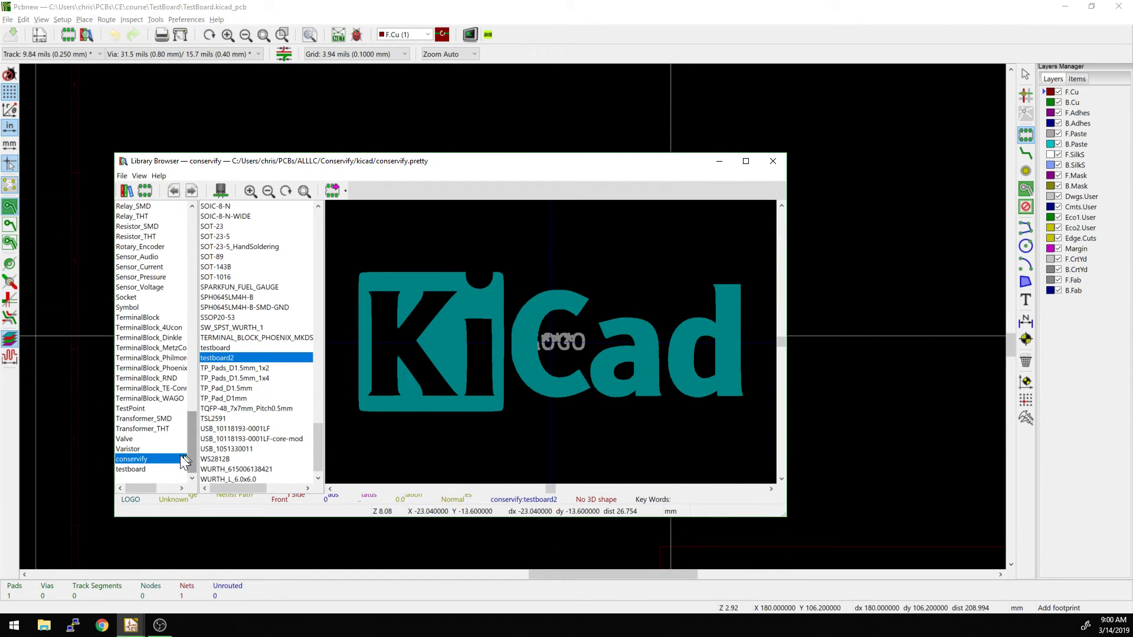
{"action": "left_click", "coordinate": [147, 469]}
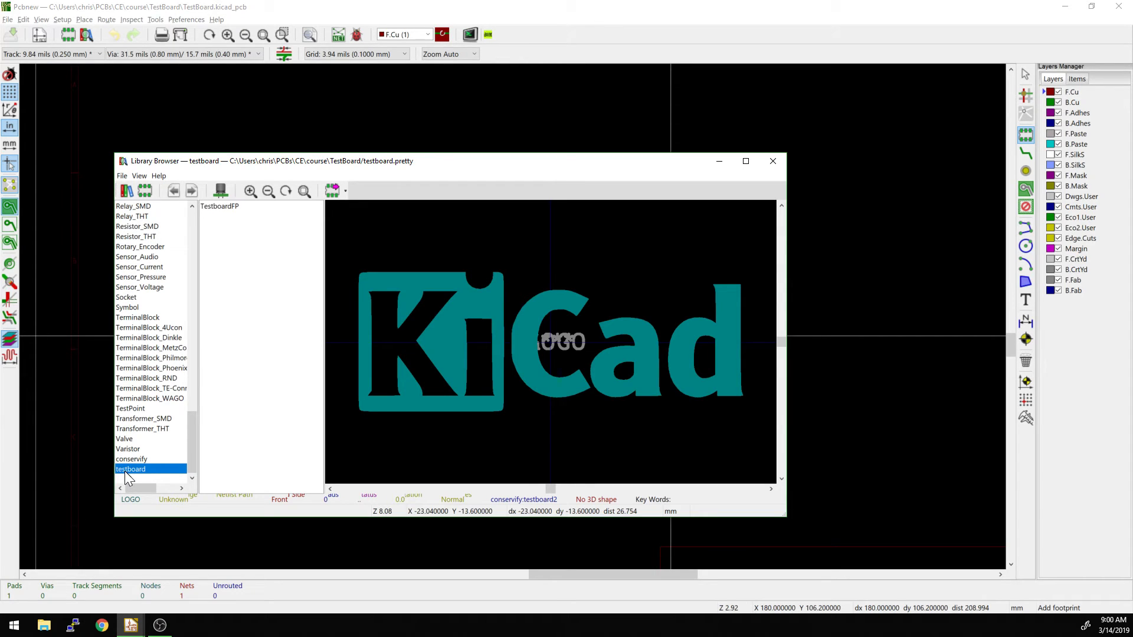
{"action": "left_click", "coordinate": [230, 208]}
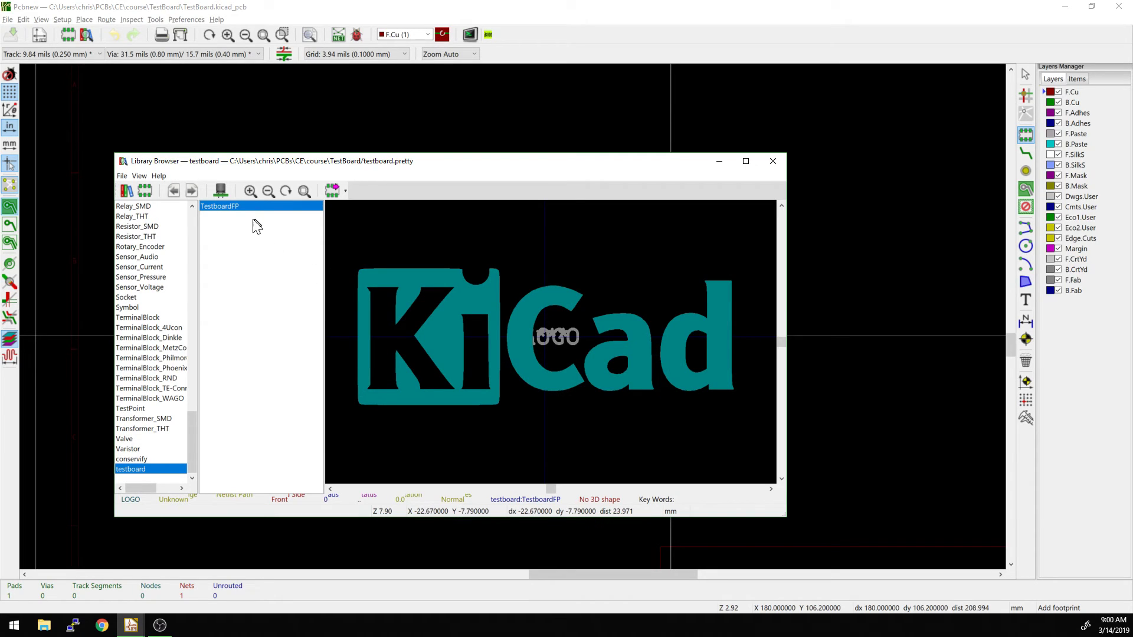
{"action": "left_click", "coordinate": [143, 449]}
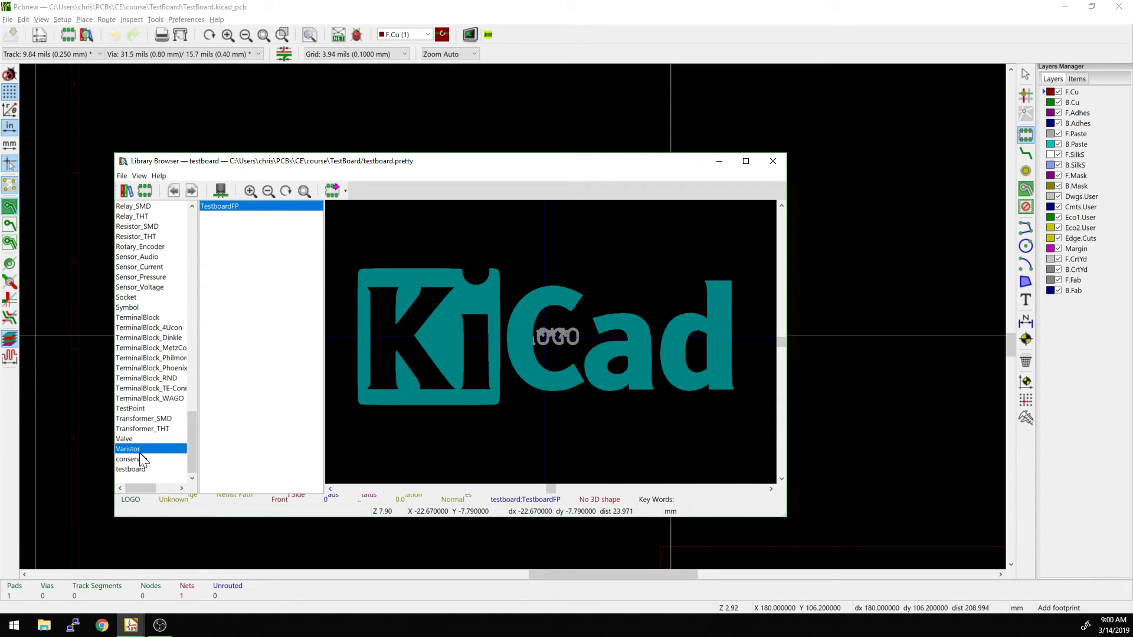
{"action": "left_click", "coordinate": [257, 307]}
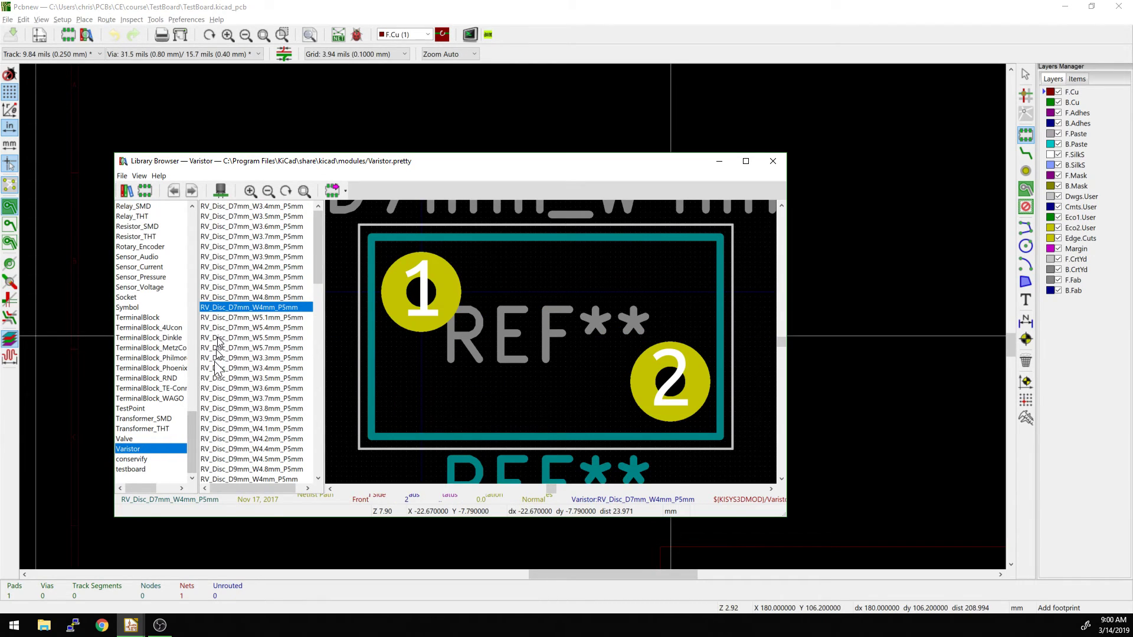
Choose TestboardFP from the testboard library and place the logo near the centre of the board.
{"action": "left_click", "coordinate": [142, 469]}
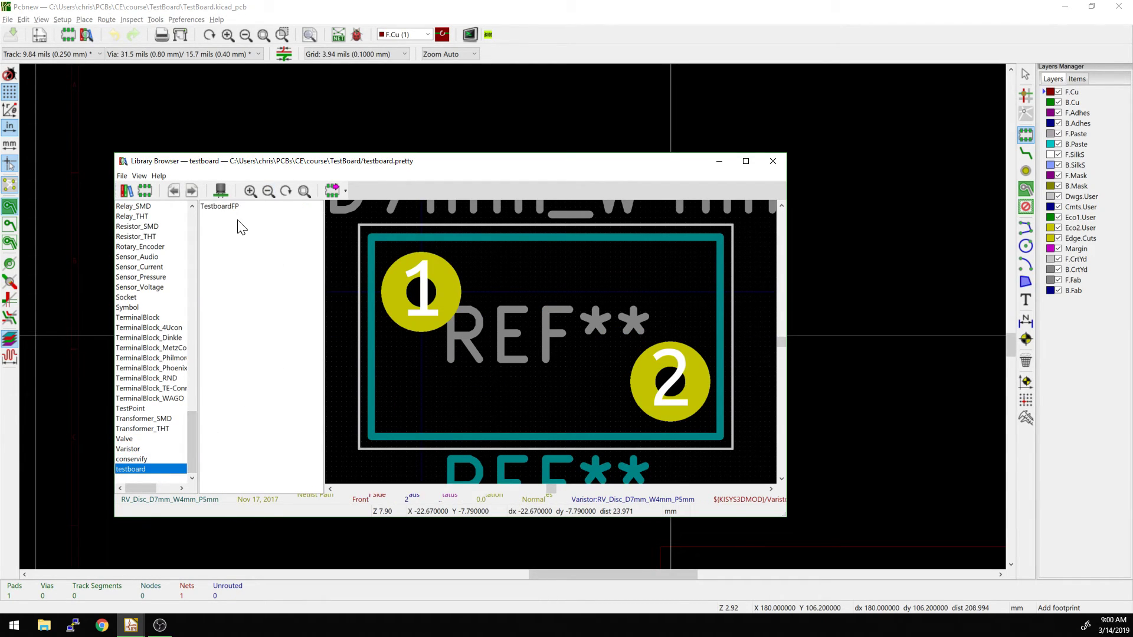
{"action": "left_click", "coordinate": [238, 208]}
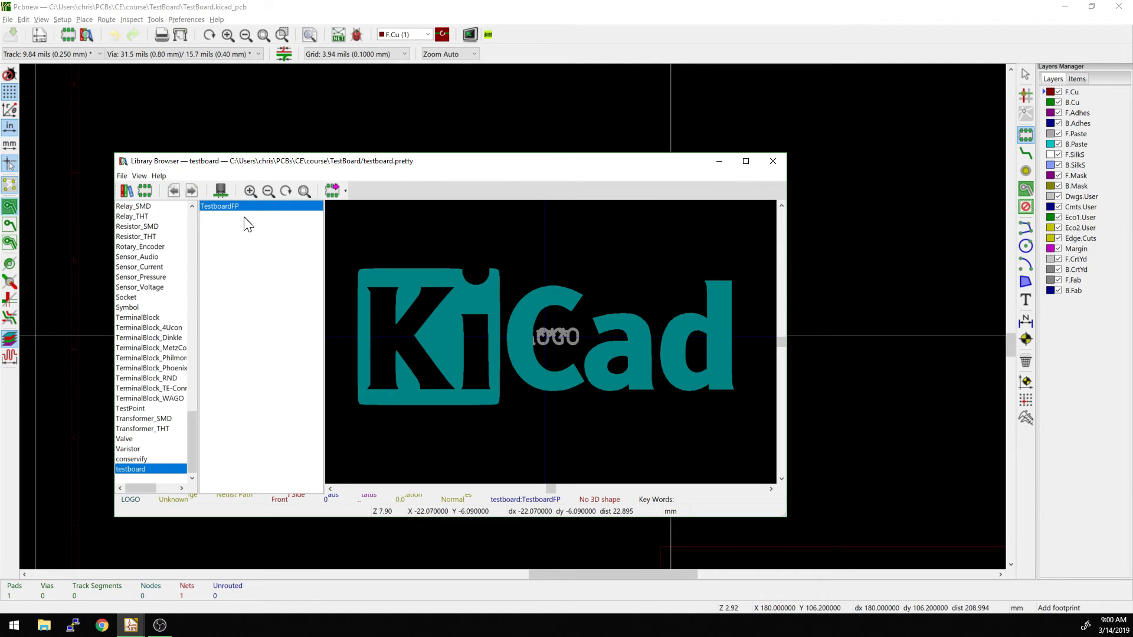
{"action": "double_click", "coordinate": [213, 208]}
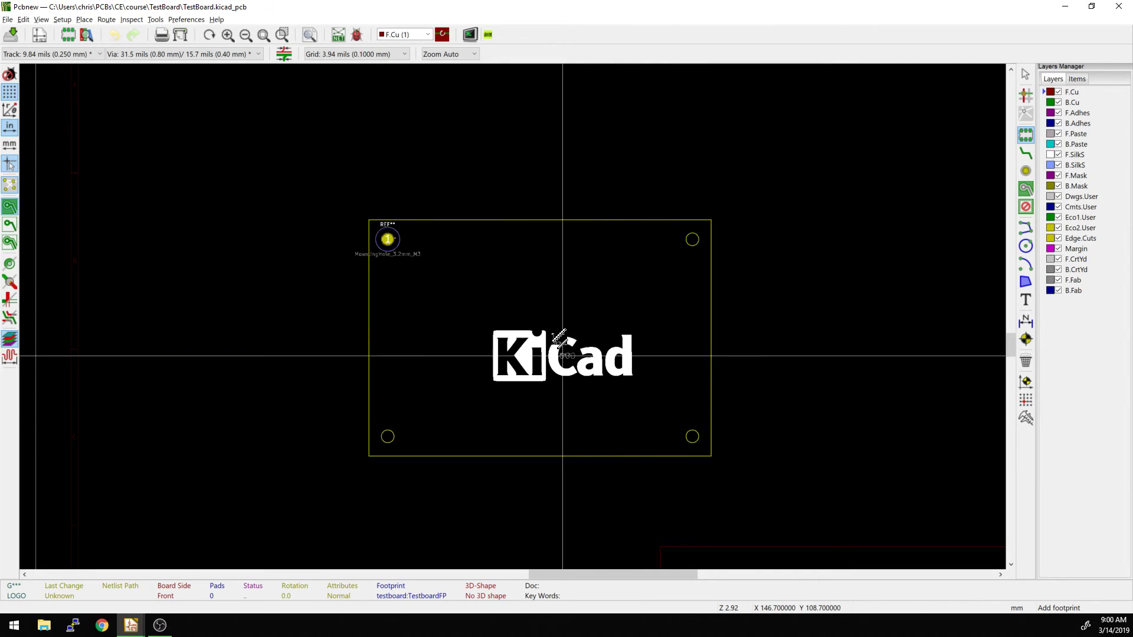
{"action": "scroll", "coordinate": [533, 337], "scroll_direction": "up", "scroll_amount": 1}
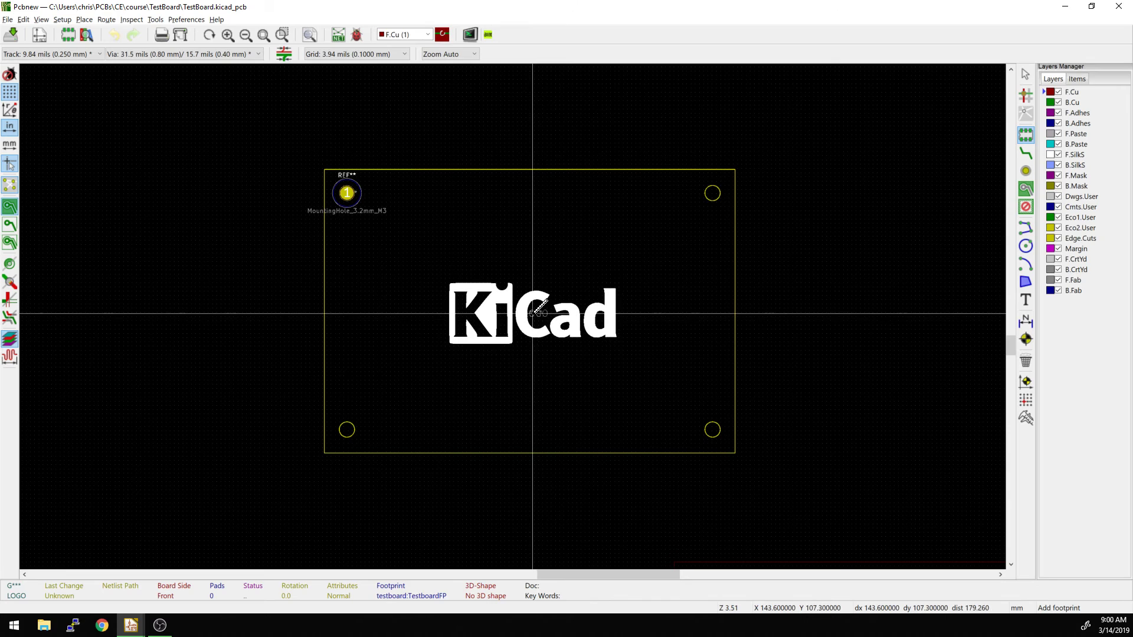
{"action": "scroll", "coordinate": [537, 310], "scroll_direction": "up", "scroll_amount": 4}
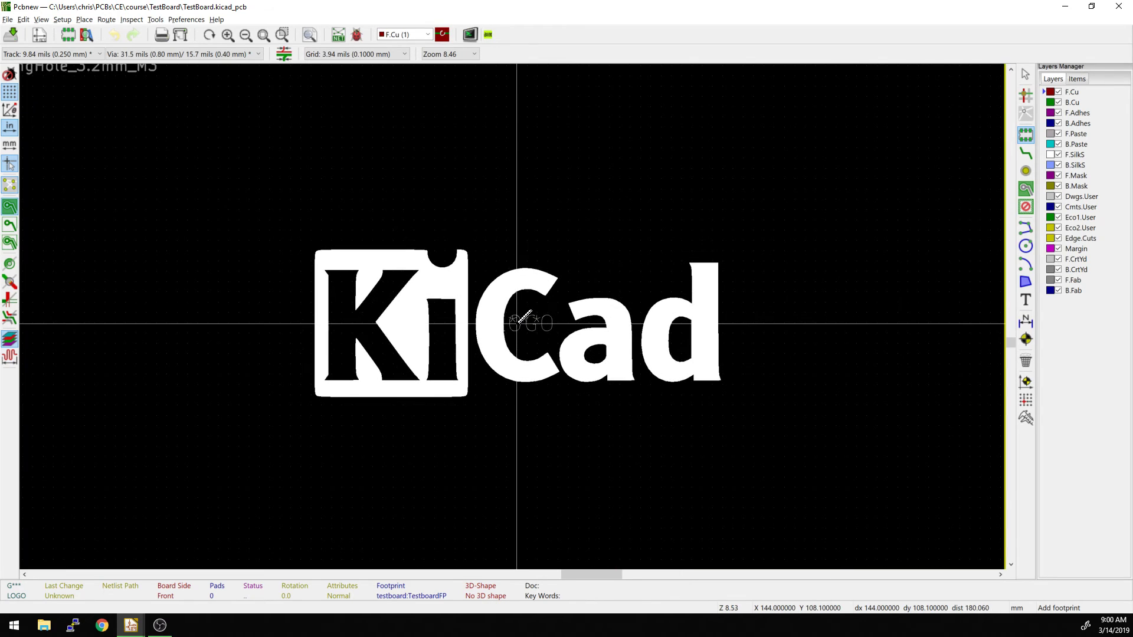
{"action": "scroll", "coordinate": [513, 317], "scroll_direction": "up", "scroll_amount": 1}
{"action": "left_click", "coordinate": [513, 318]}
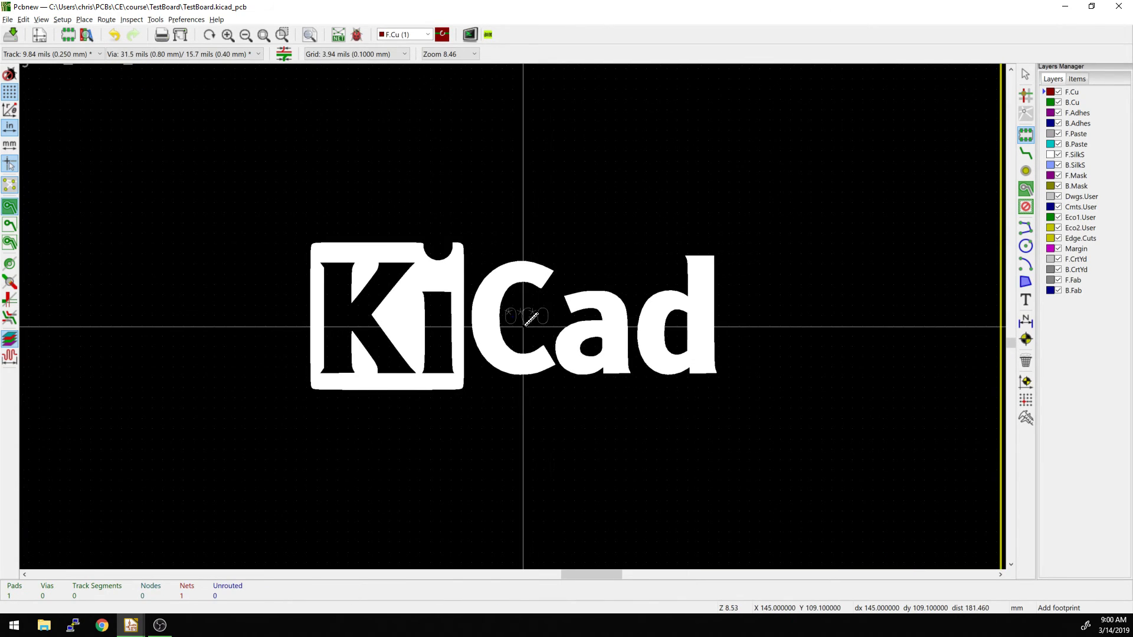
{"action": "left_click", "coordinate": [525, 322]}
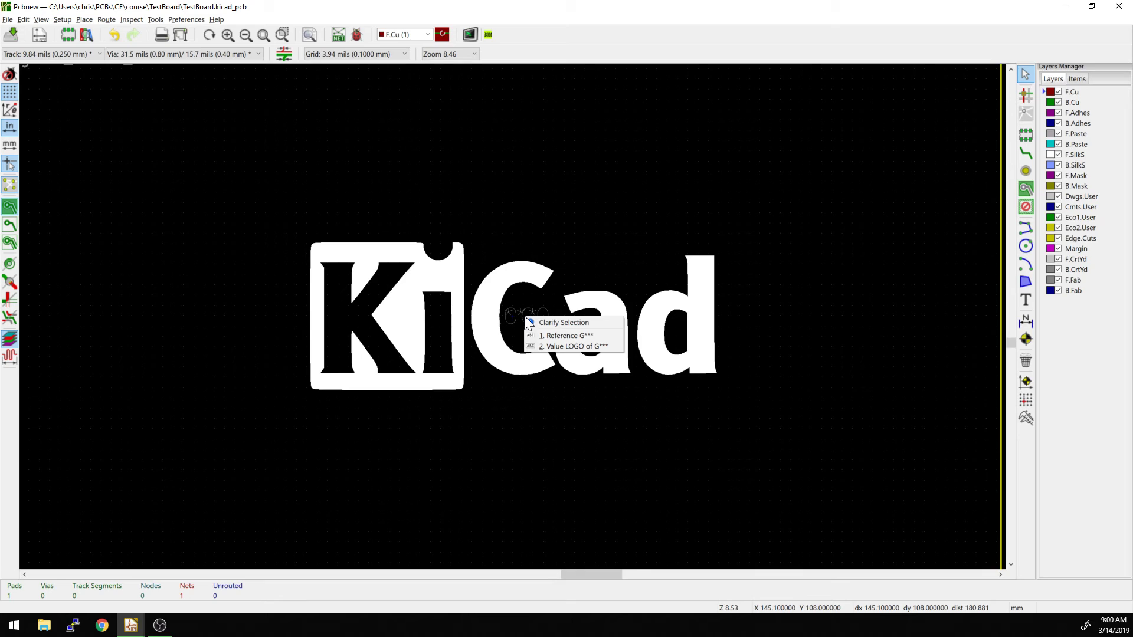
{"action": "left_click", "coordinate": [540, 346]}
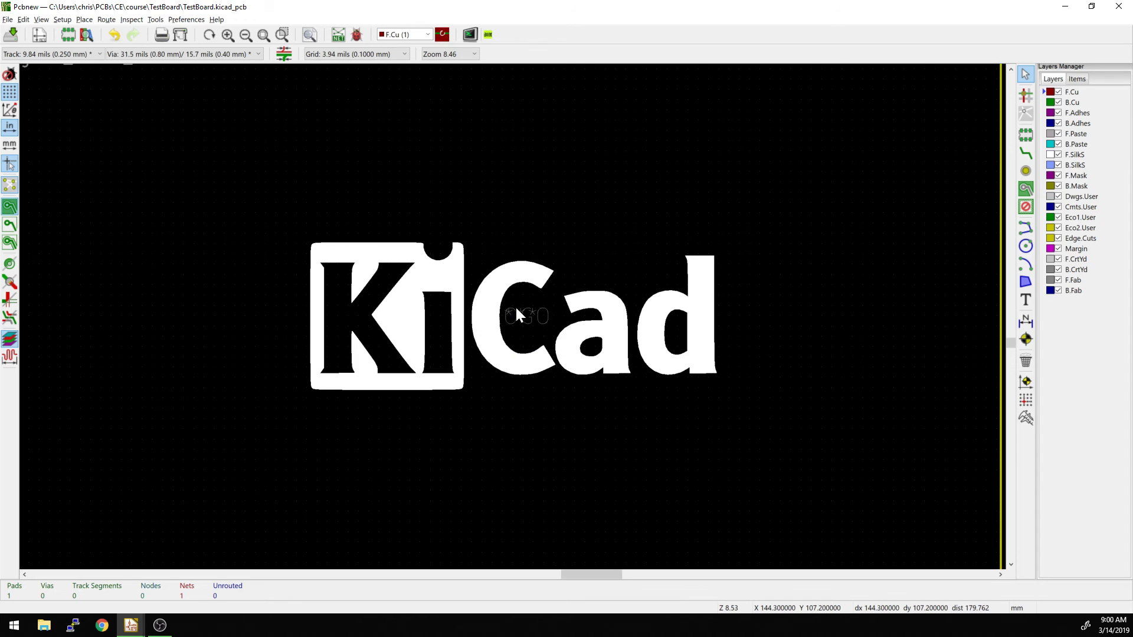
{"action": "key", "text": "Home"}
{"action": "scroll", "coordinate": [512, 314], "scroll_direction": "up", "scroll_amount": 2}
{"action": "scroll", "coordinate": [364, 274], "scroll_direction": "left", "scroll_amount": 2, "text": "ctrl"}
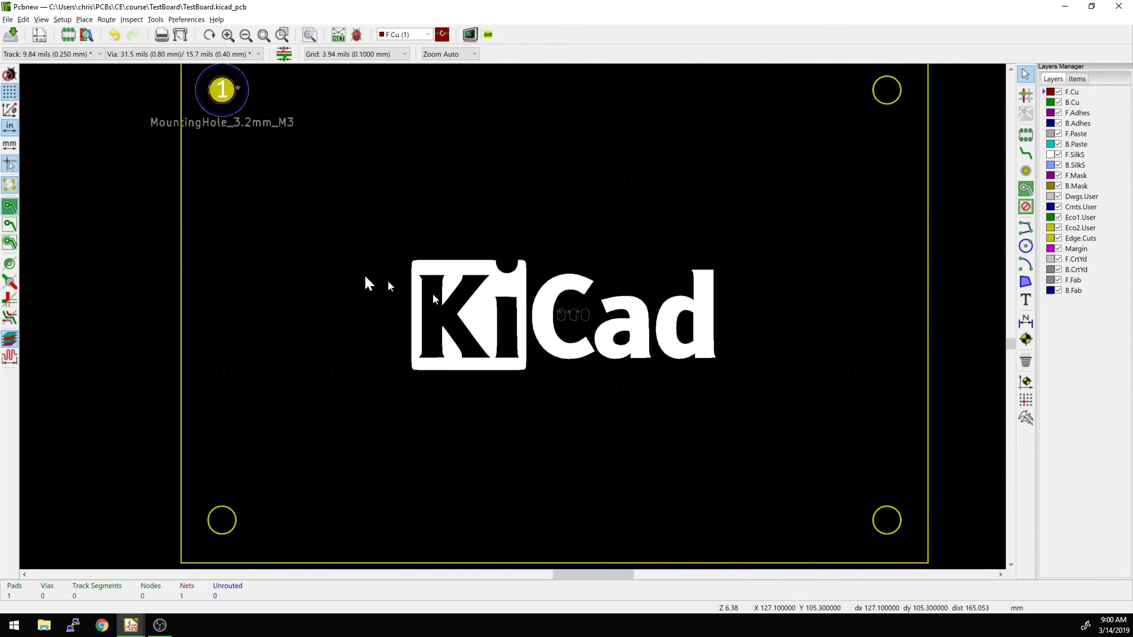
Set the display units to millimetres and measure the placed KiCad logo's overall width and height.
{"action": "key", "text": "ctrl+u"}
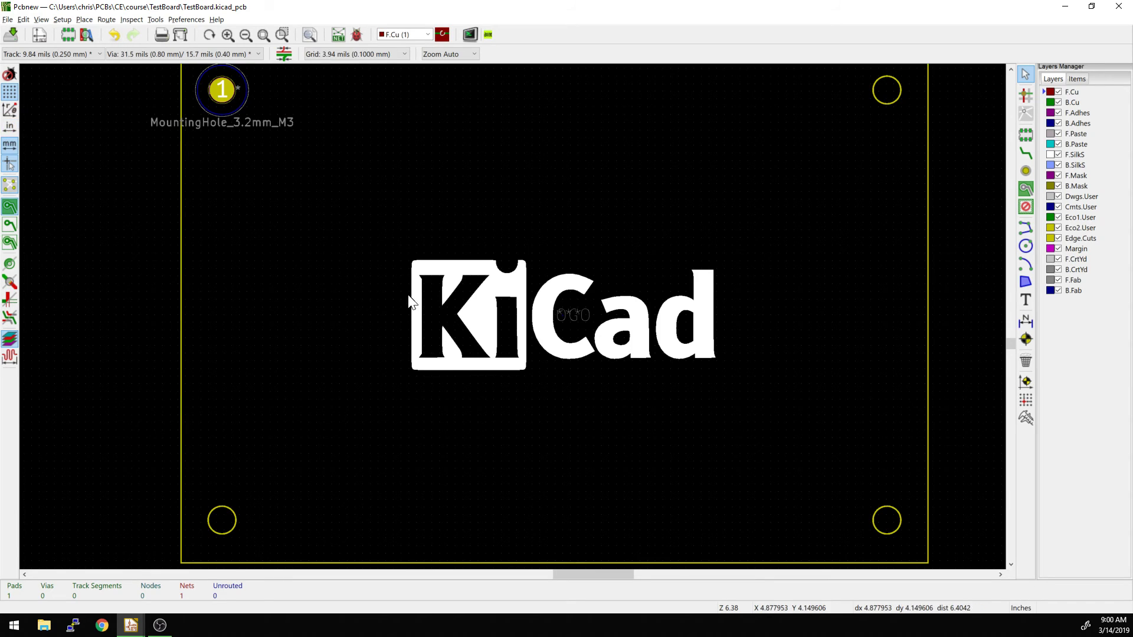
{"action": "left_click", "coordinate": [9, 145]}
{"action": "key", "text": "ctrl+shift+m"}
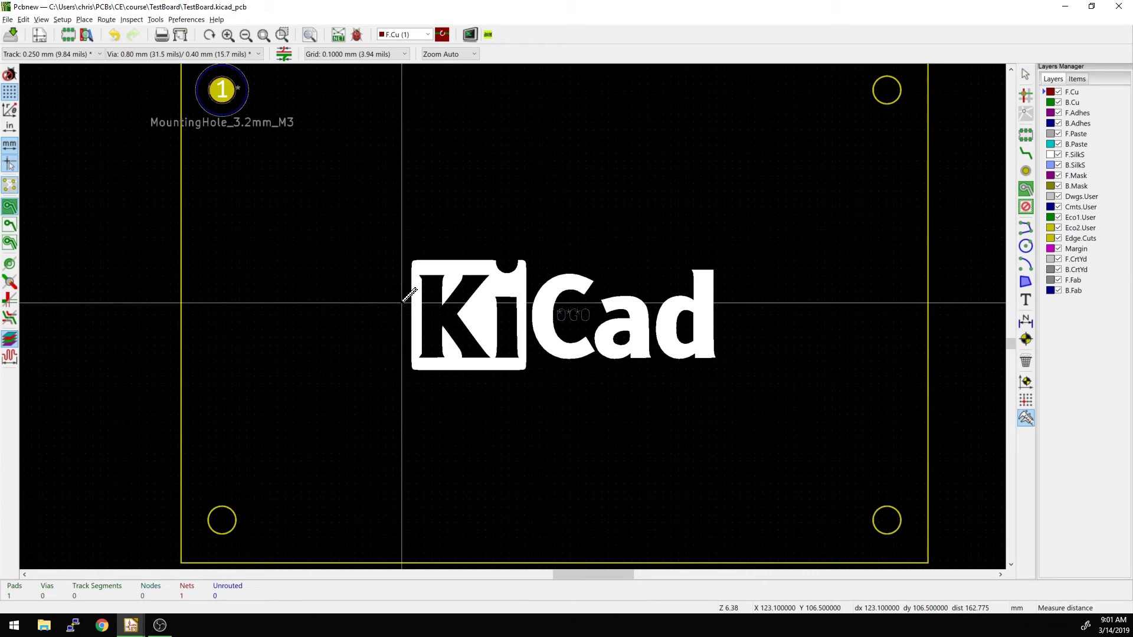
{"action": "left_click", "coordinate": [407, 302]}
{"action": "scroll", "coordinate": [714, 304], "scroll_direction": "up", "scroll_amount": 4}
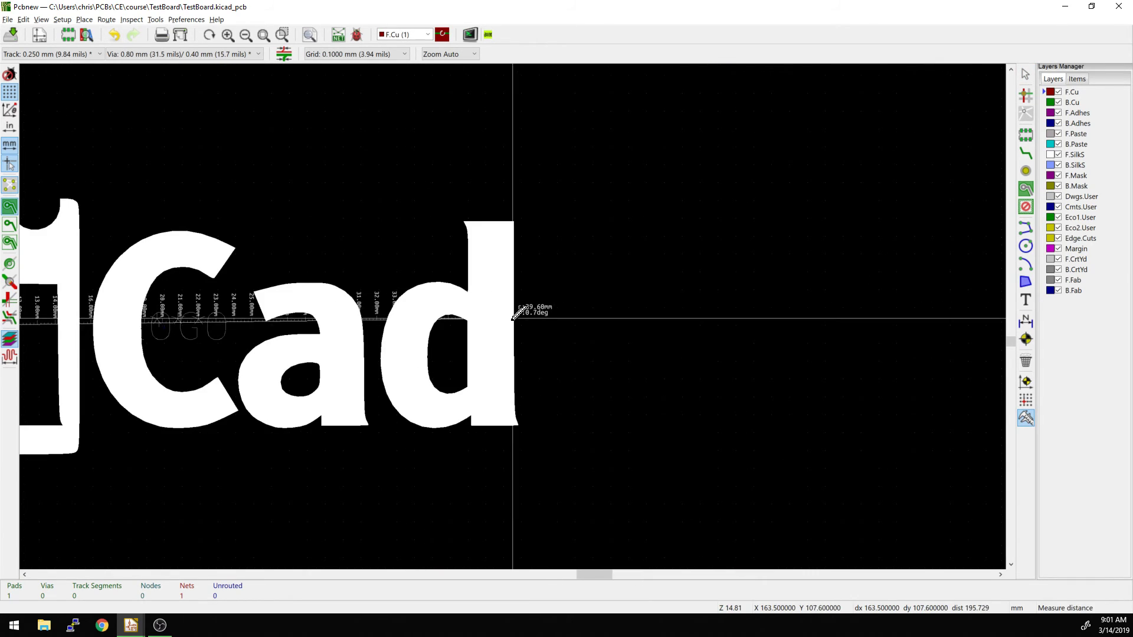
{"action": "scroll", "coordinate": [523, 331], "scroll_direction": "up", "scroll_amount": 1}
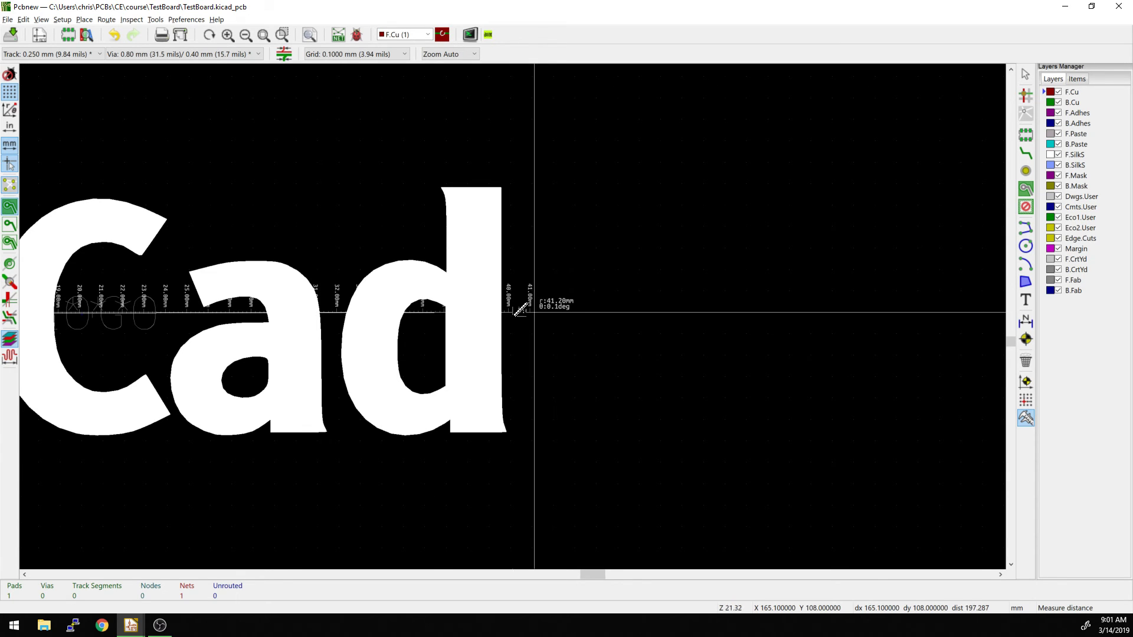
{"action": "scroll", "coordinate": [519, 310], "scroll_direction": "up", "scroll_amount": 10}
{"action": "scroll", "coordinate": [524, 309], "scroll_direction": "down", "scroll_amount": 5}
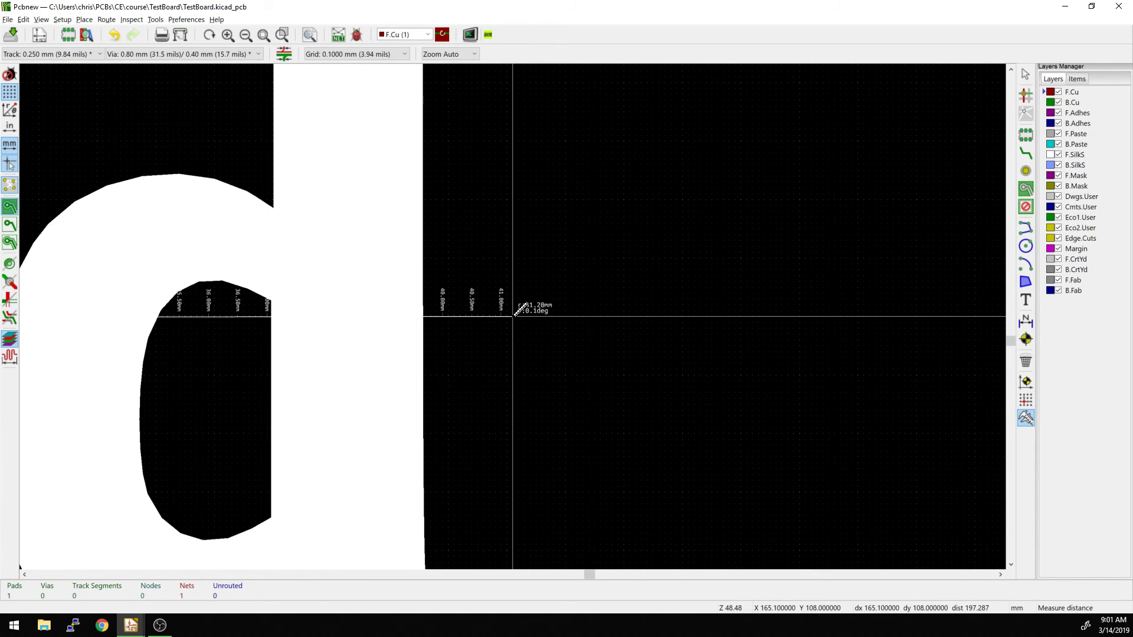
{"action": "scroll", "coordinate": [521, 311], "scroll_direction": "down", "scroll_amount": 12}
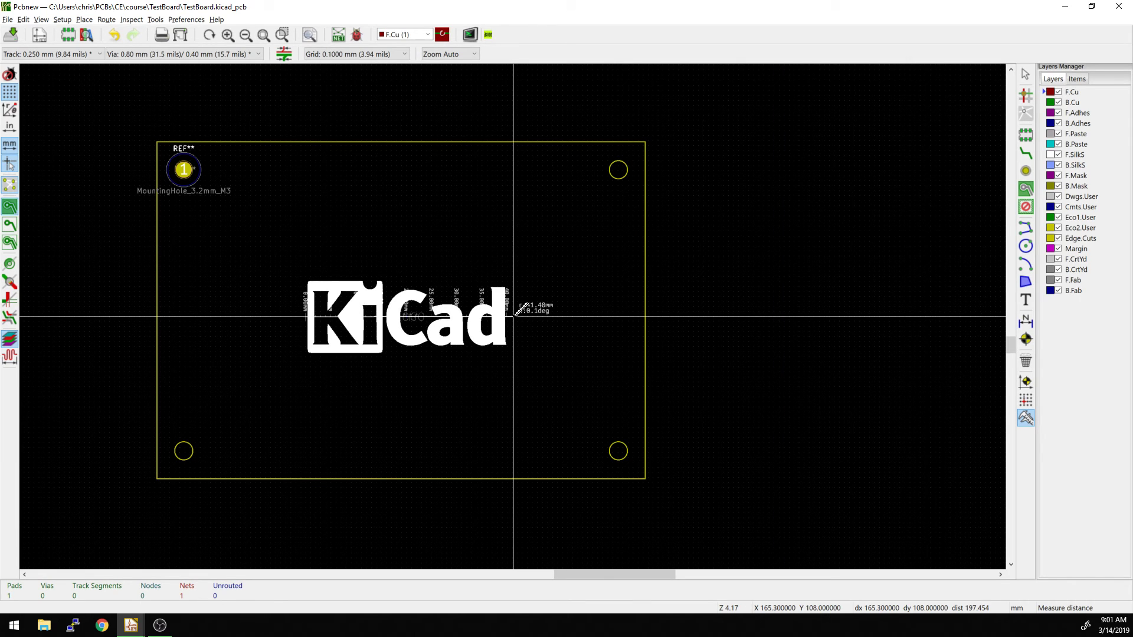
{"action": "scroll", "coordinate": [522, 309], "scroll_direction": "up", "scroll_amount": 1}
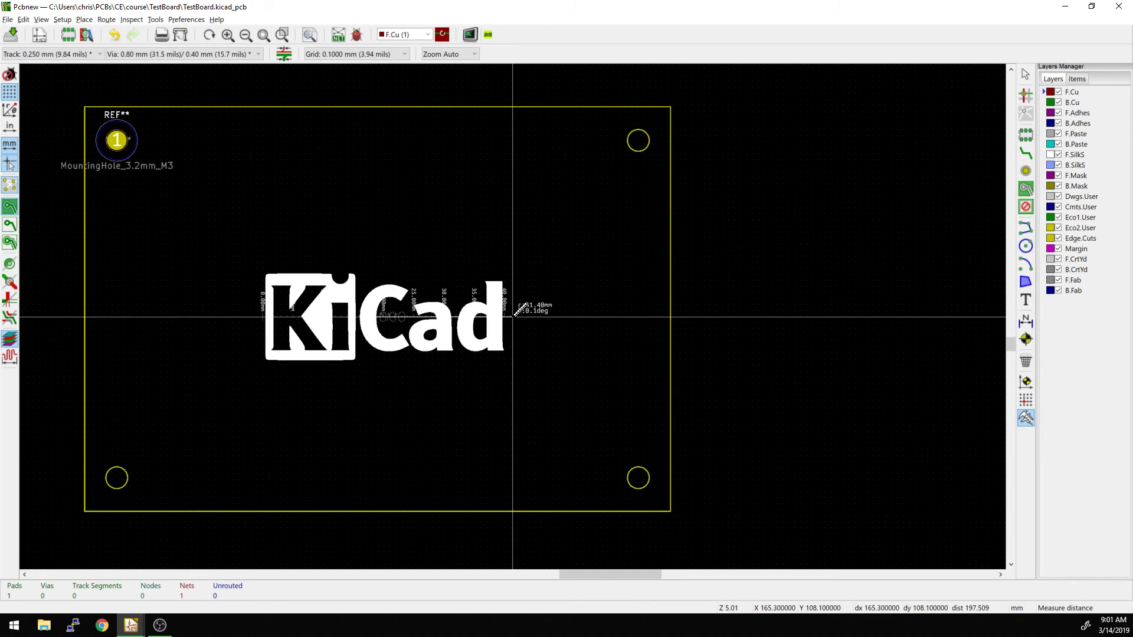
{"action": "key", "text": "Escape"}
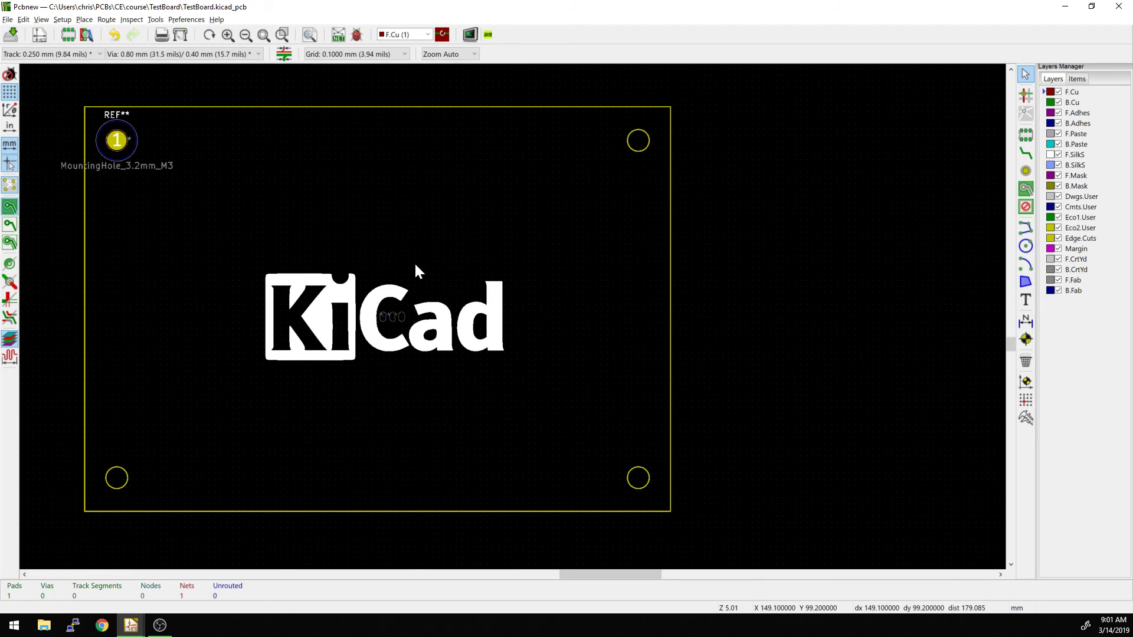
{"action": "left_click", "coordinate": [415, 264]}
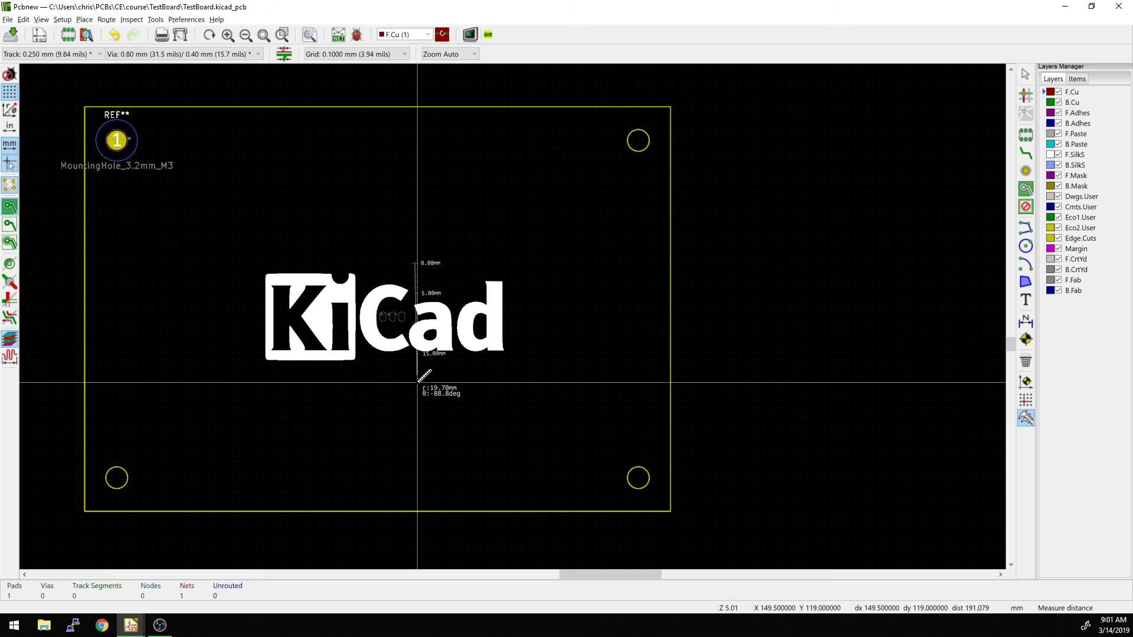
{"action": "key", "text": "Escape"}
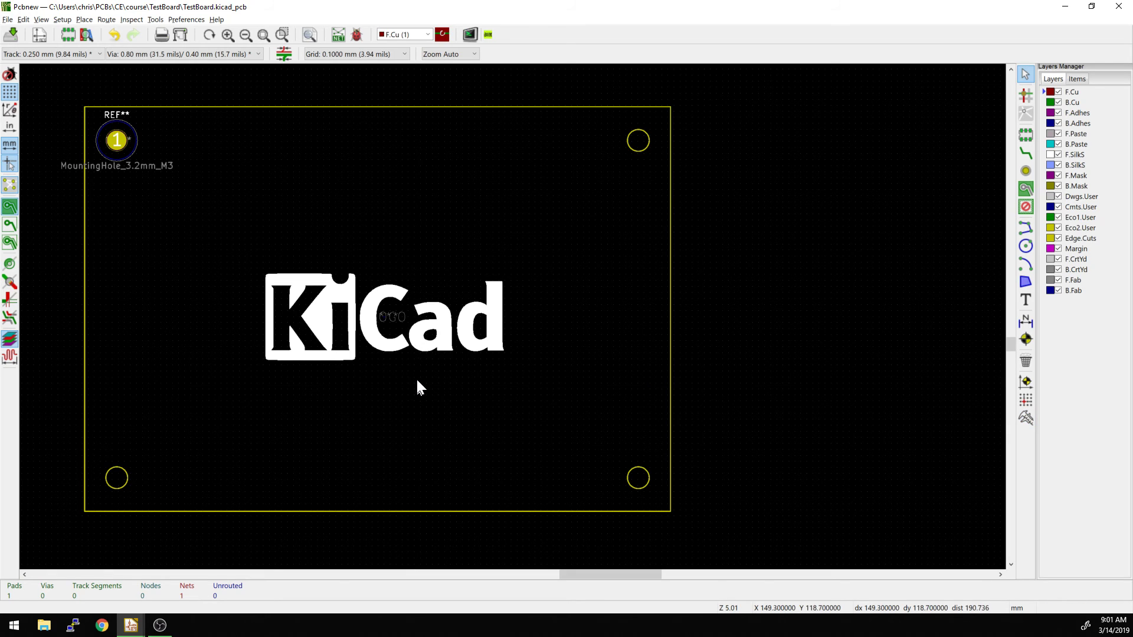
Move the KiCad logo slightly to about X 145.8 mm, Y 107.3 mm near the board's centre.
{"action": "middle_click_drag", "start_coordinate": [416, 377], "coordinate": [517, 392]}
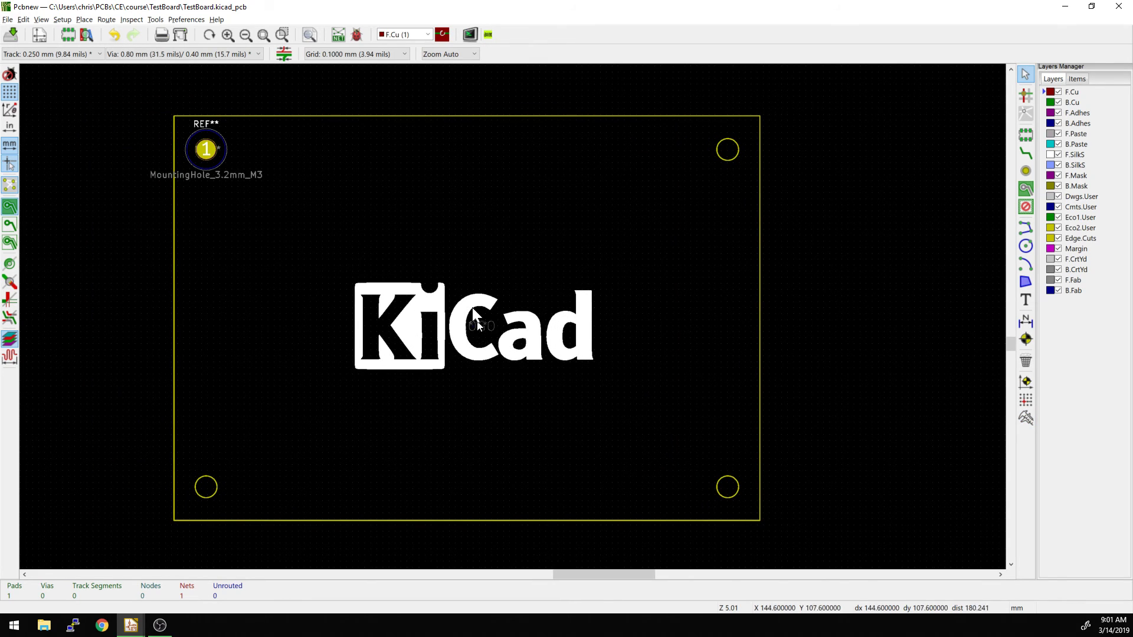
{"action": "middle_click_drag", "start_coordinate": [472, 307], "coordinate": [508, 314]}
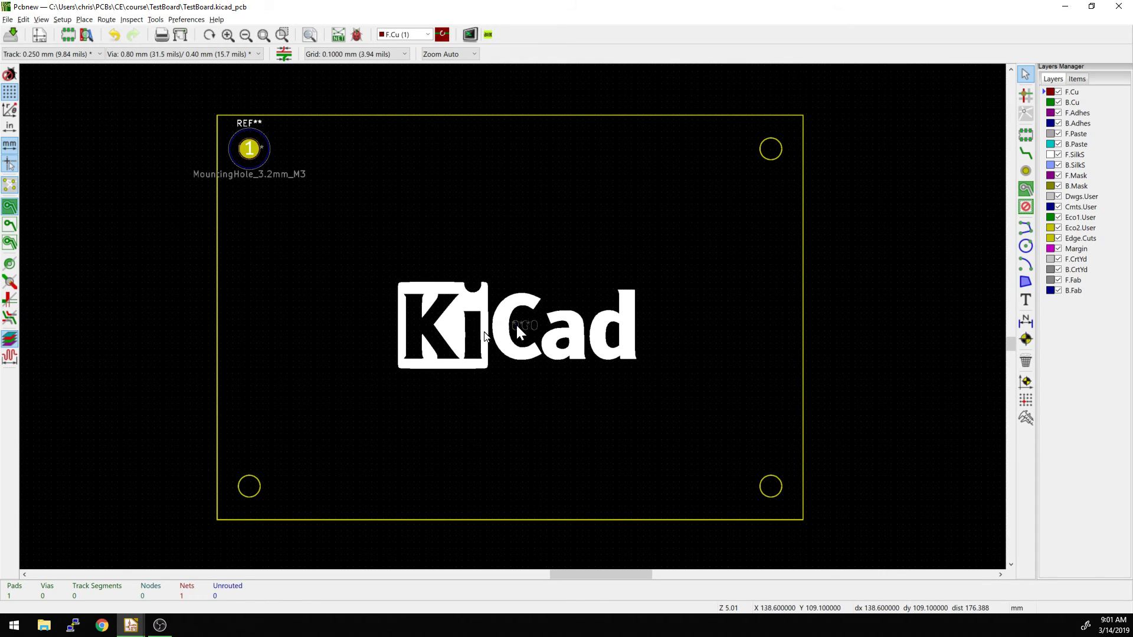
{"action": "mouse_move", "coordinate": [523, 327]}
{"action": "left_mouse_down"}
{"action": "mouse_move", "coordinate": [512, 350]}
{"action": "mouse_move", "coordinate": [526, 319]}
{"action": "mouse_move", "coordinate": [538, 323]}
{"action": "left_mouse_up"}
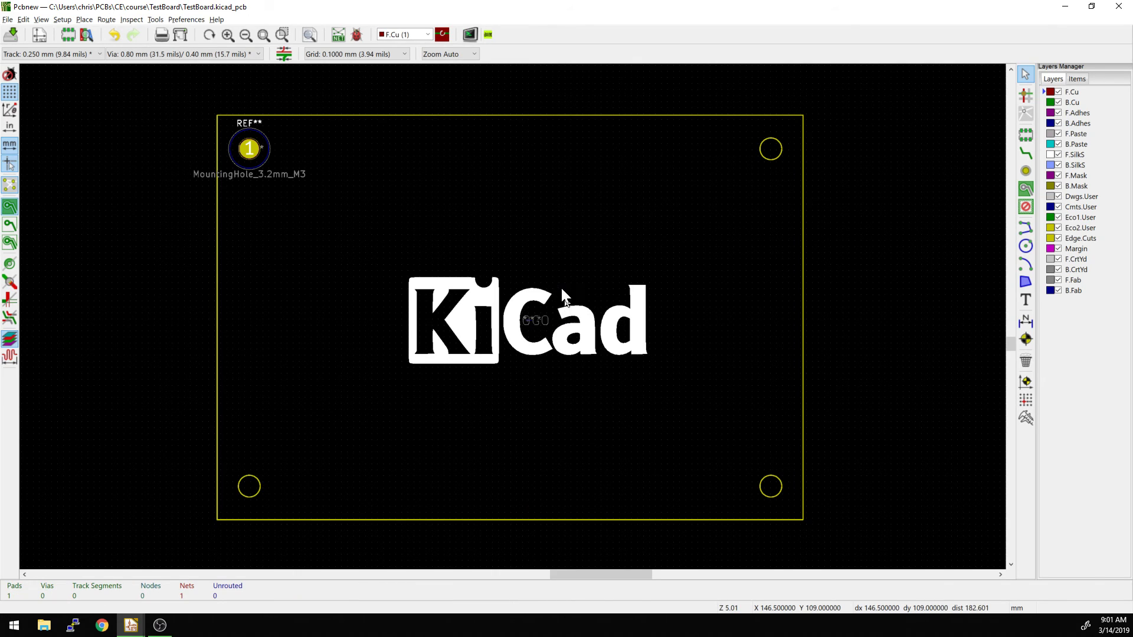
Inspect the placed logo's footprint properties and close the dialog.
{"action": "double_click", "coordinate": [540, 304]}
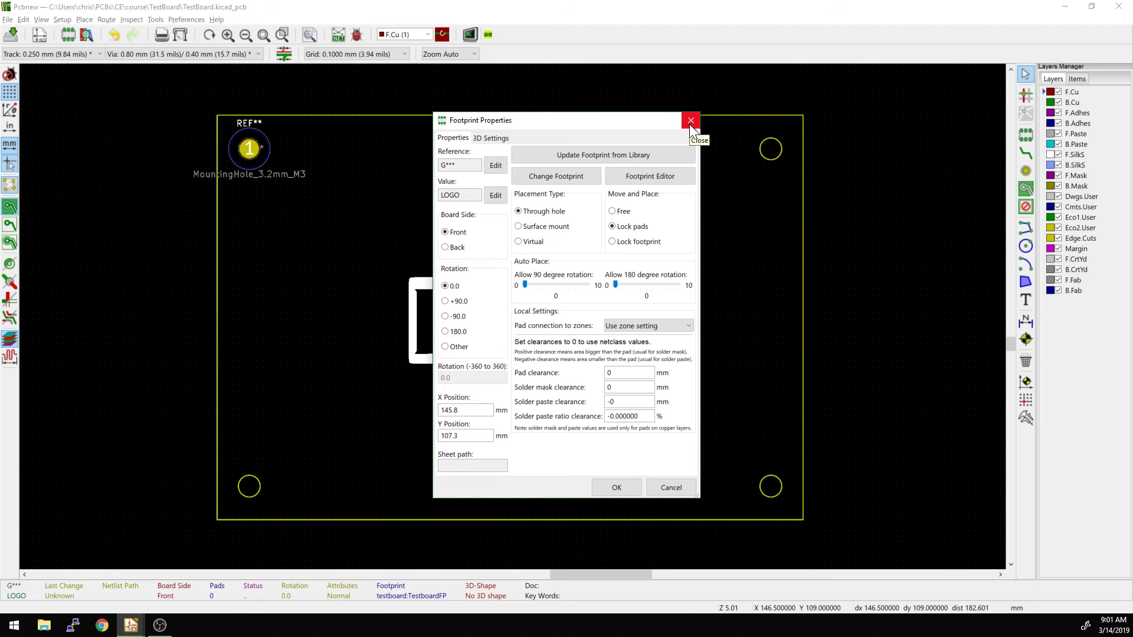
{"action": "left_click", "coordinate": [690, 124]}
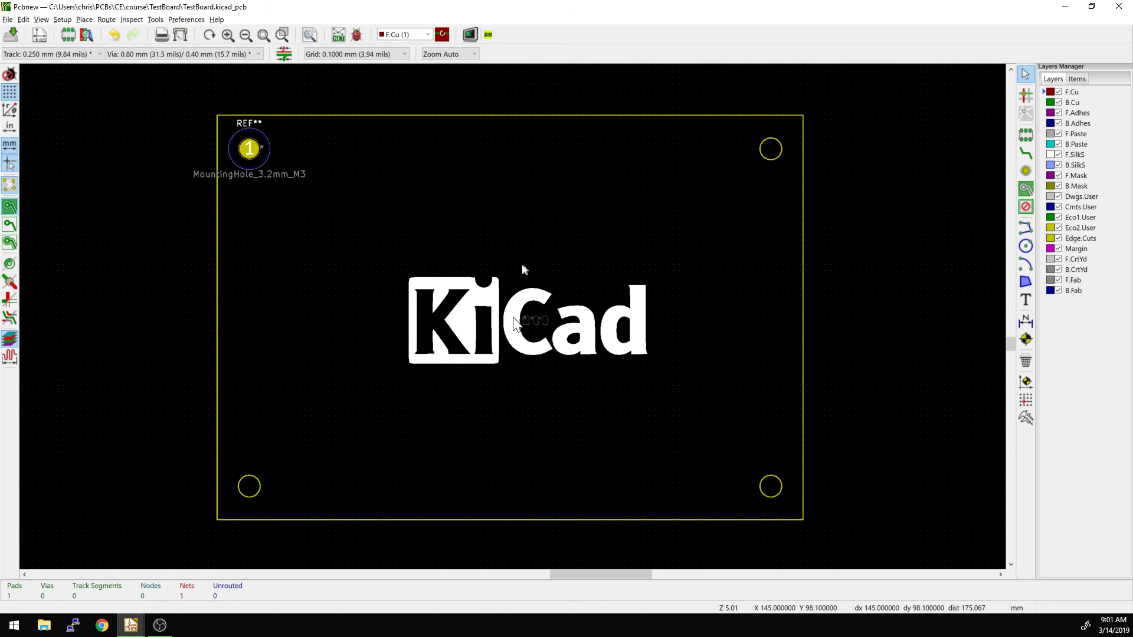
{"action": "scroll", "coordinate": [565, 288], "scroll_direction": "down", "scroll_amount": 1}
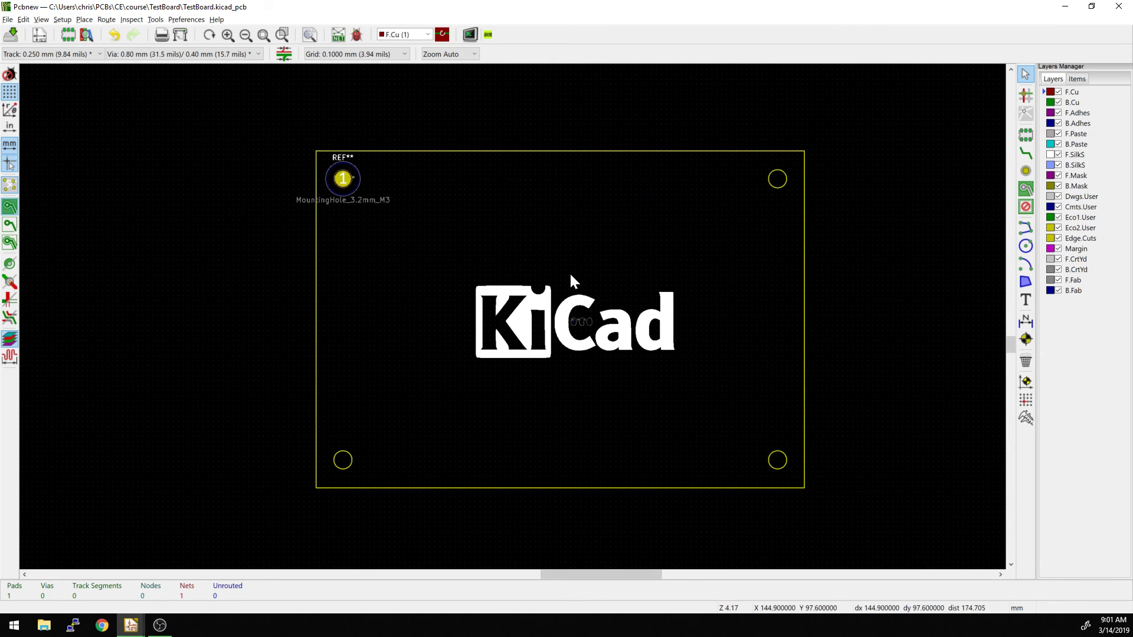